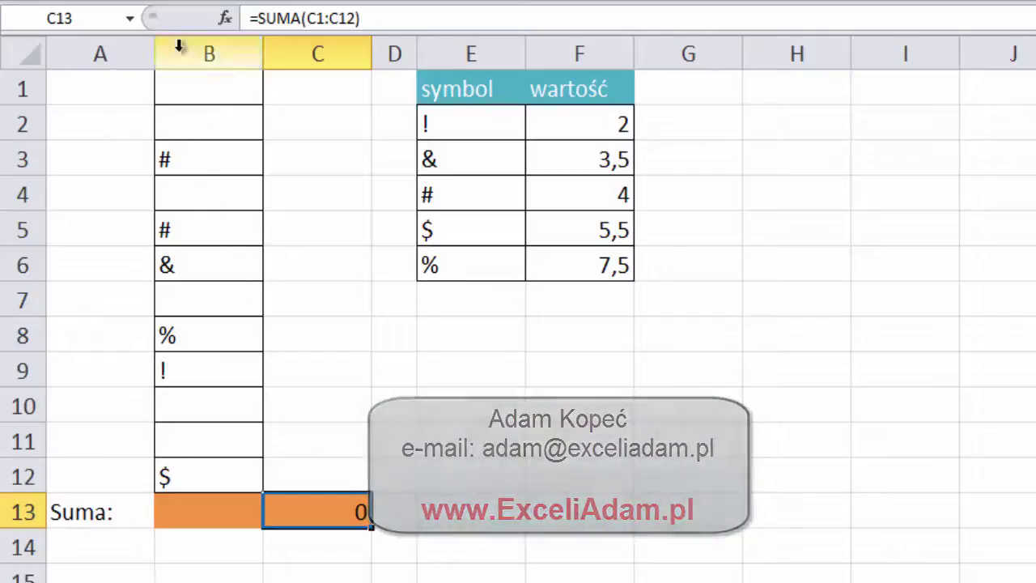
# - Select B1:B12, try entering 1 in E2 and B9, then undo both edits
pyautogui.moveTo(197, 89); pyautogui.dragTo(192, 466)
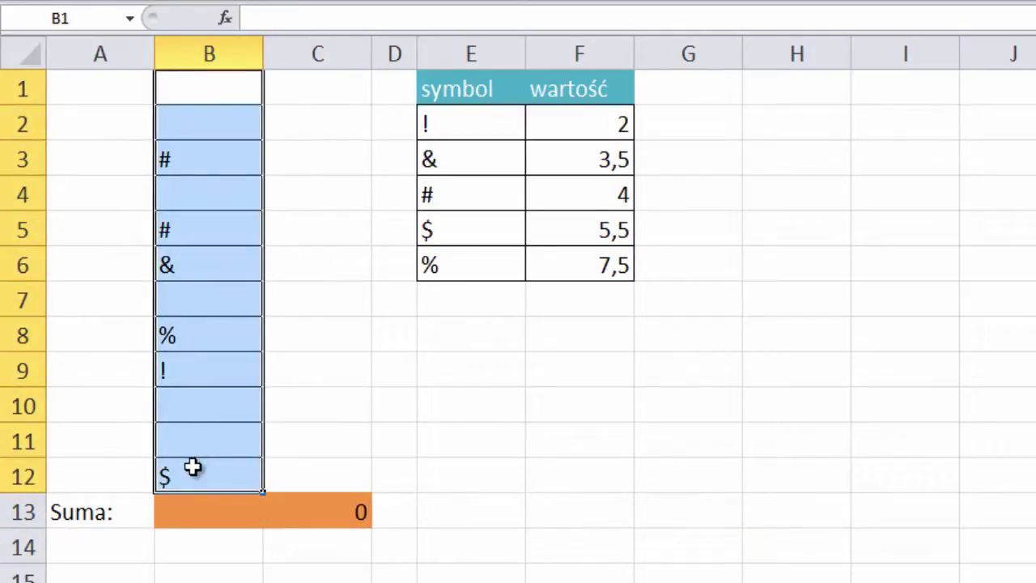
pyautogui.click(443, 130)
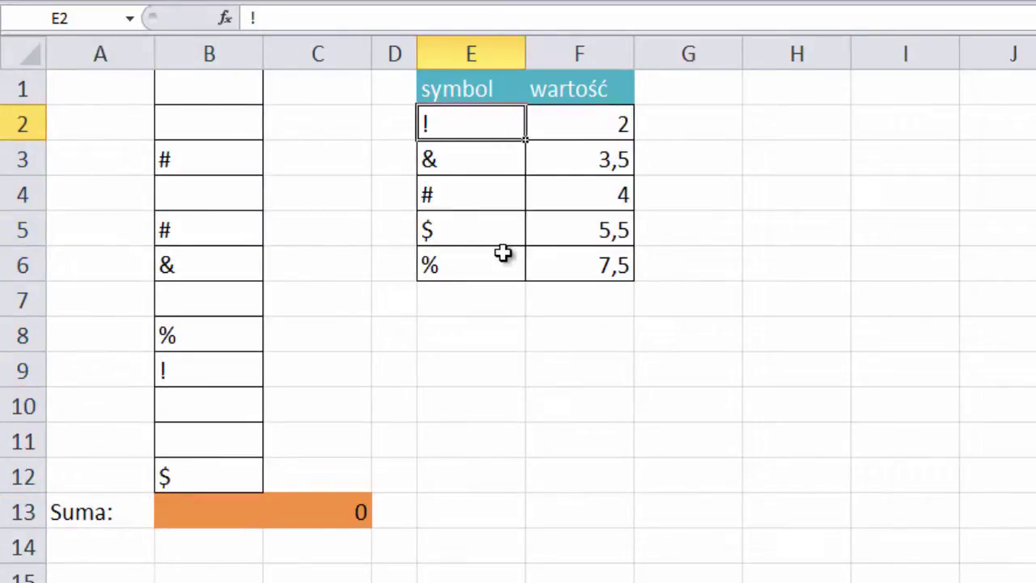
pyautogui.write('1')
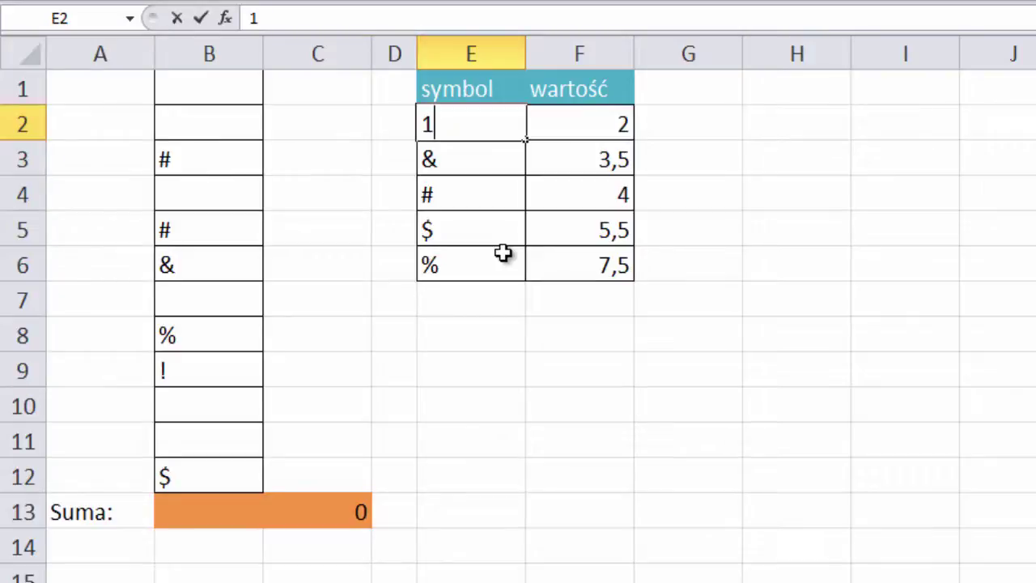
pyautogui.click(231, 365)
pyautogui.write('1')
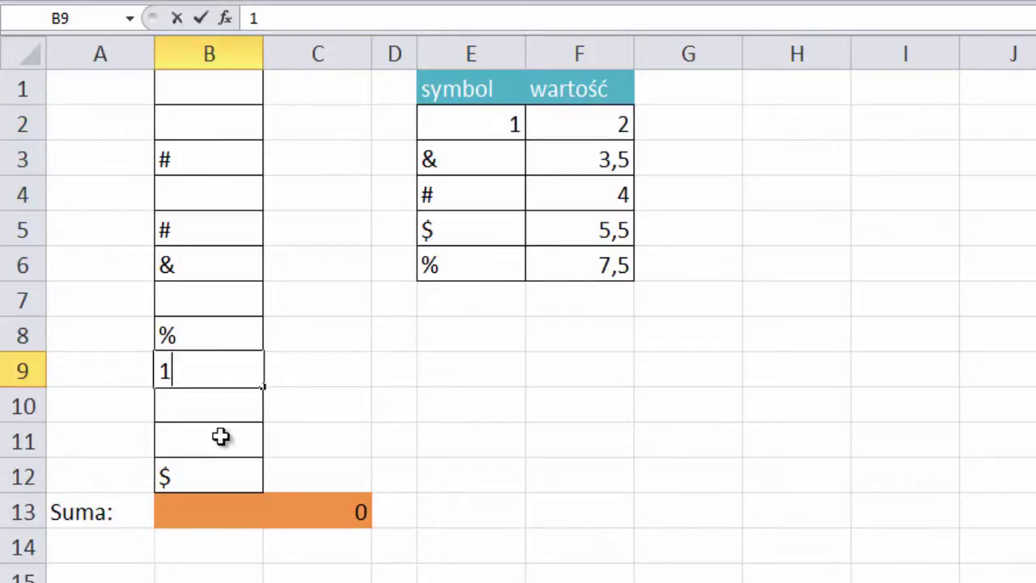
pyautogui.click(212, 416)
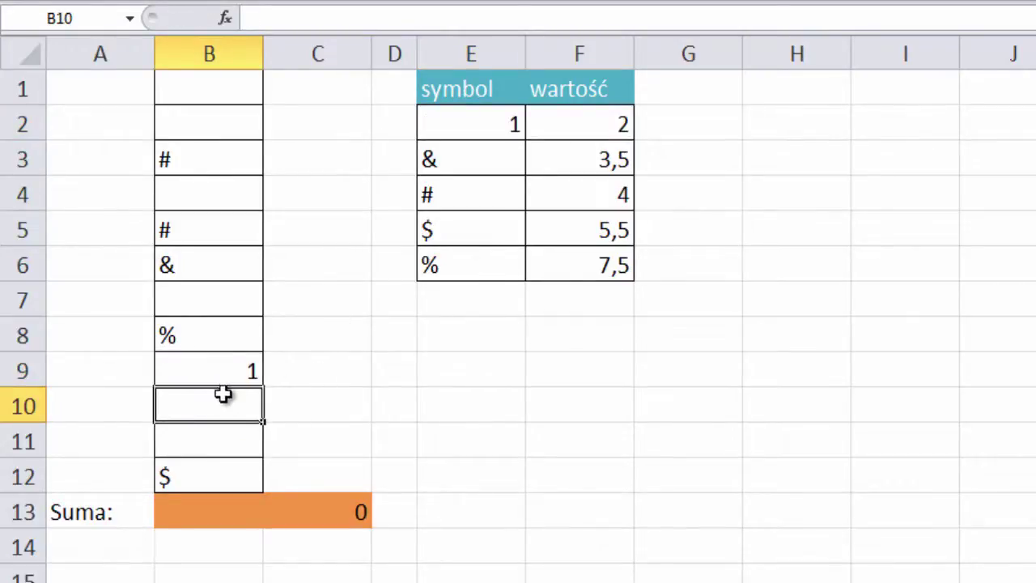
pyautogui.hotkey('ctrl', 'z')
pyautogui.hotkey('ctrl', 'z')
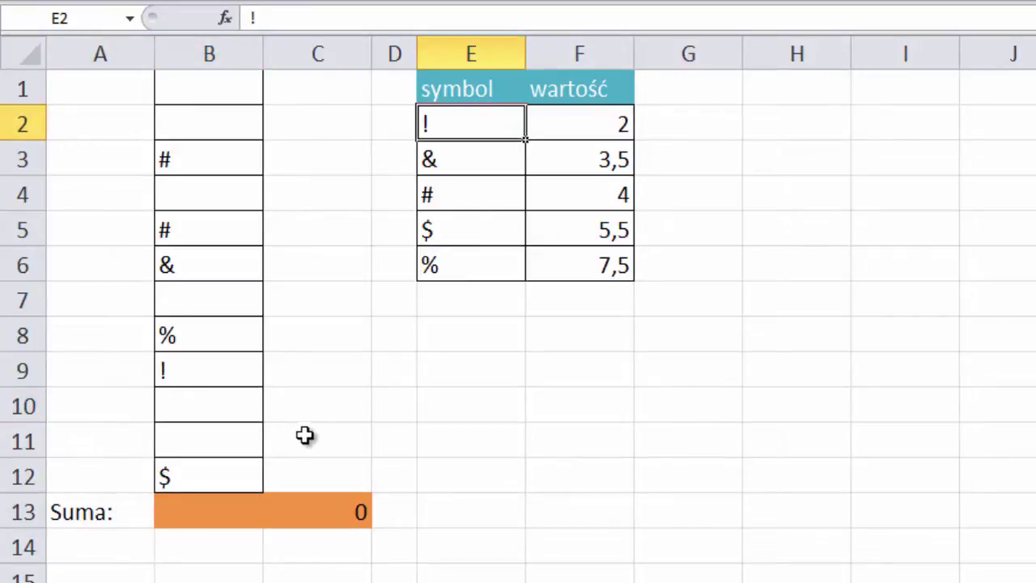
# - Enter =WYSZUKAJ.PIONOWO(B1;$E$2:$F$6;2;0) in C1 and fill it down to C12
pyautogui.click(301, 95)
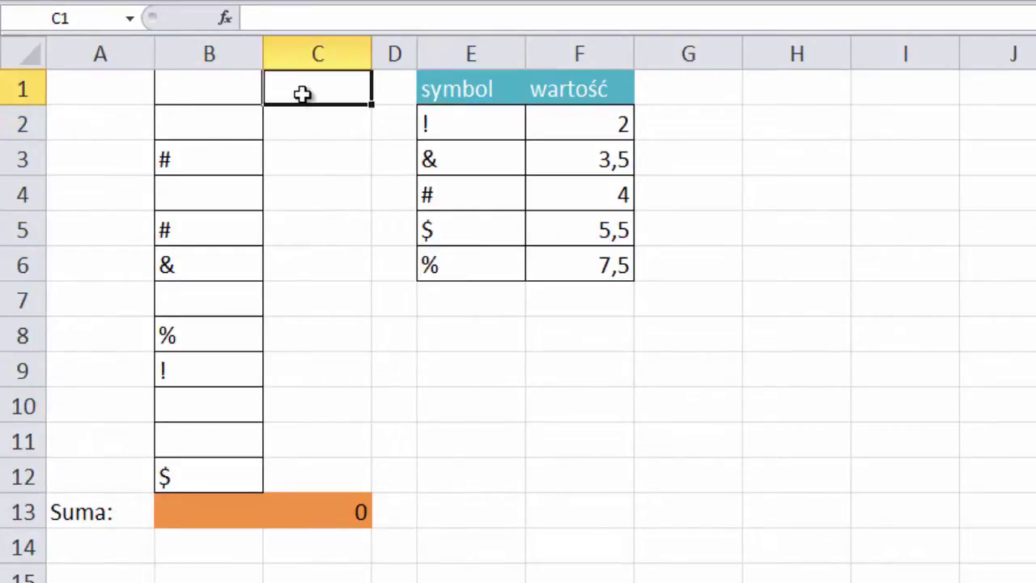
pyautogui.write('=wysz')
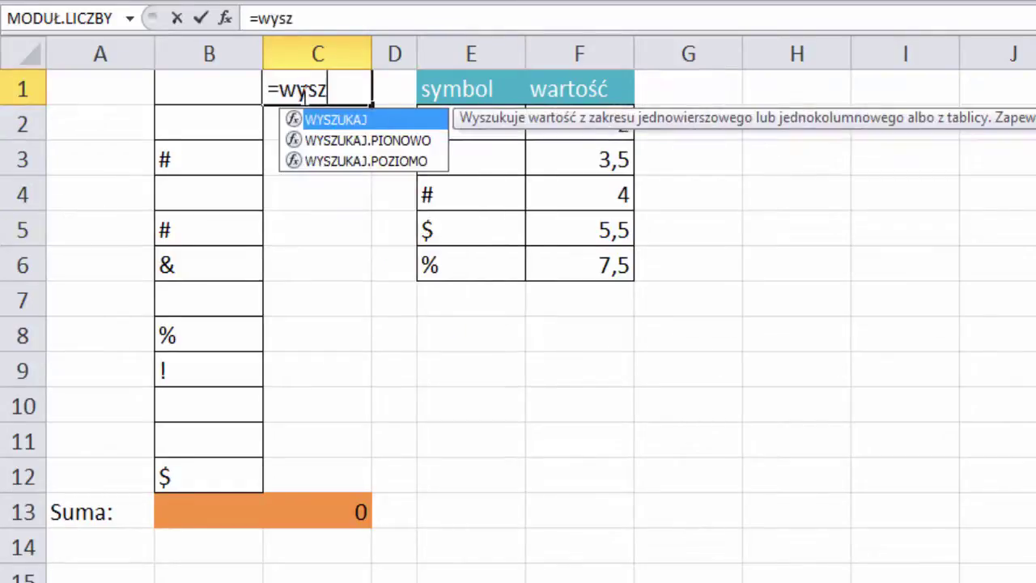
pyautogui.press('Down')
pyautogui.press('Tab')
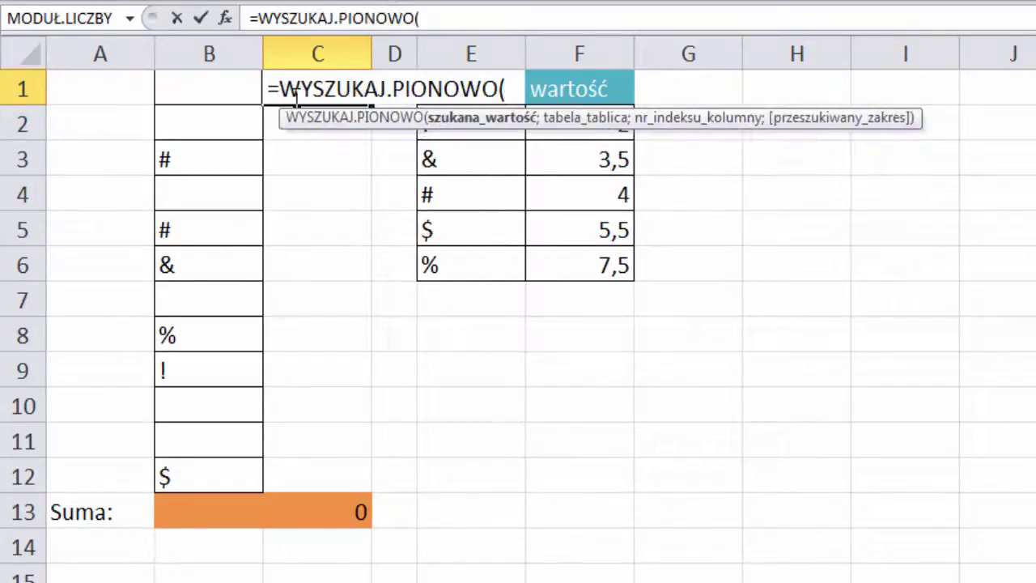
pyautogui.click(232, 90)
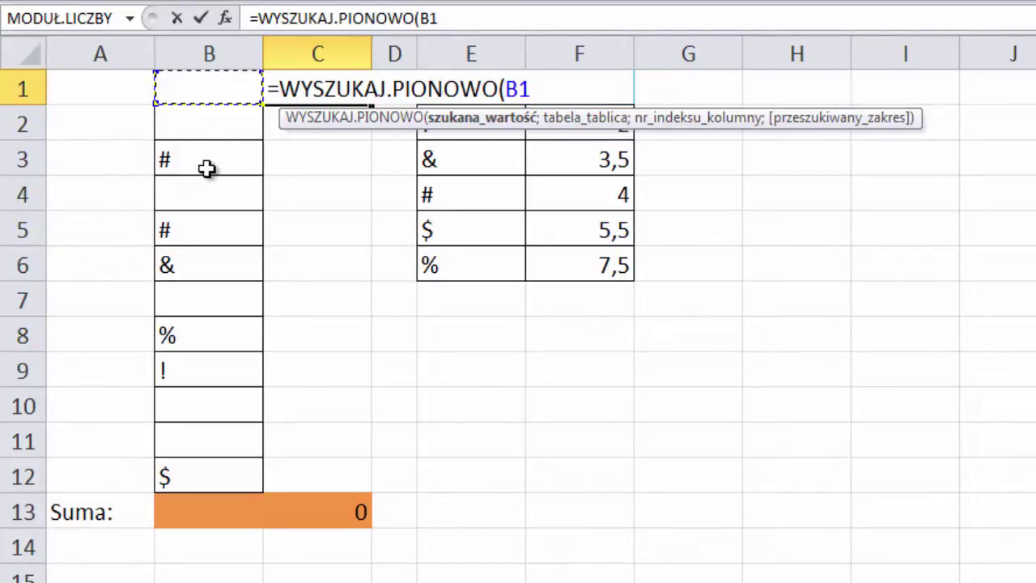
pyautogui.write(';')
pyautogui.moveTo(615, 267); pyautogui.dragTo(490, 136)
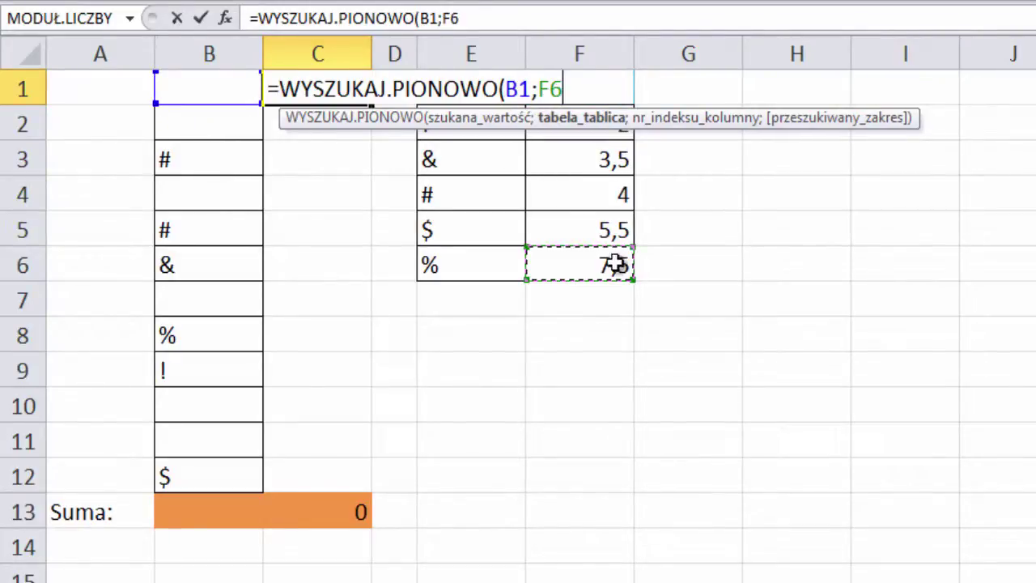
pyautogui.press('F4')
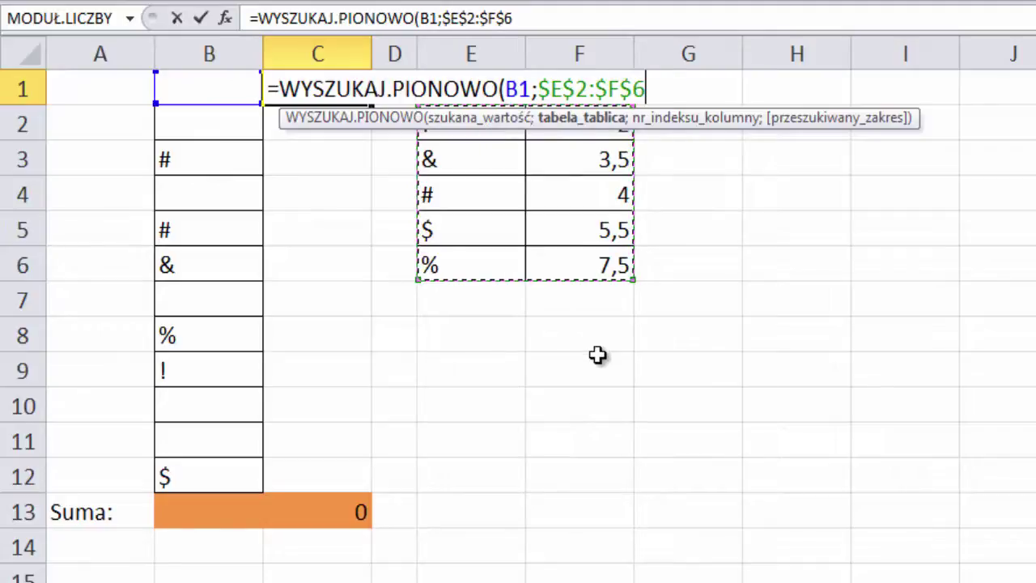
pyautogui.write(';')
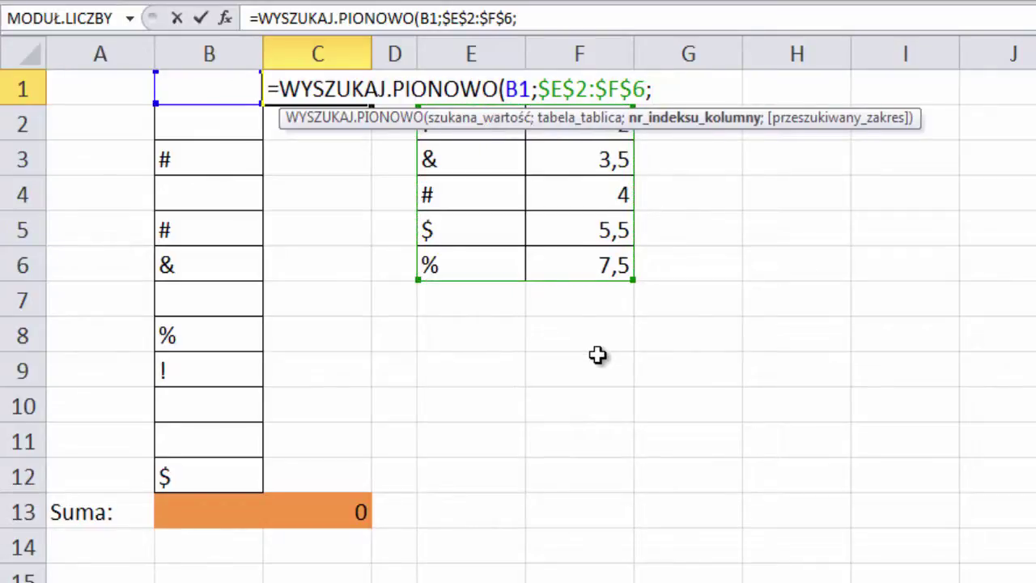
pyautogui.write('2')
pyautogui.write(';0')
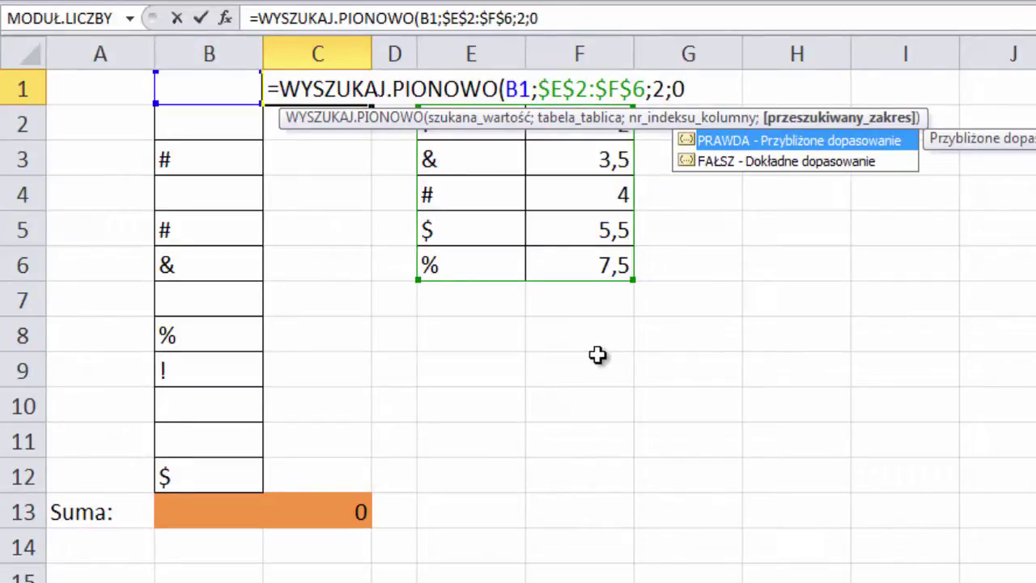
pyautogui.write(')')
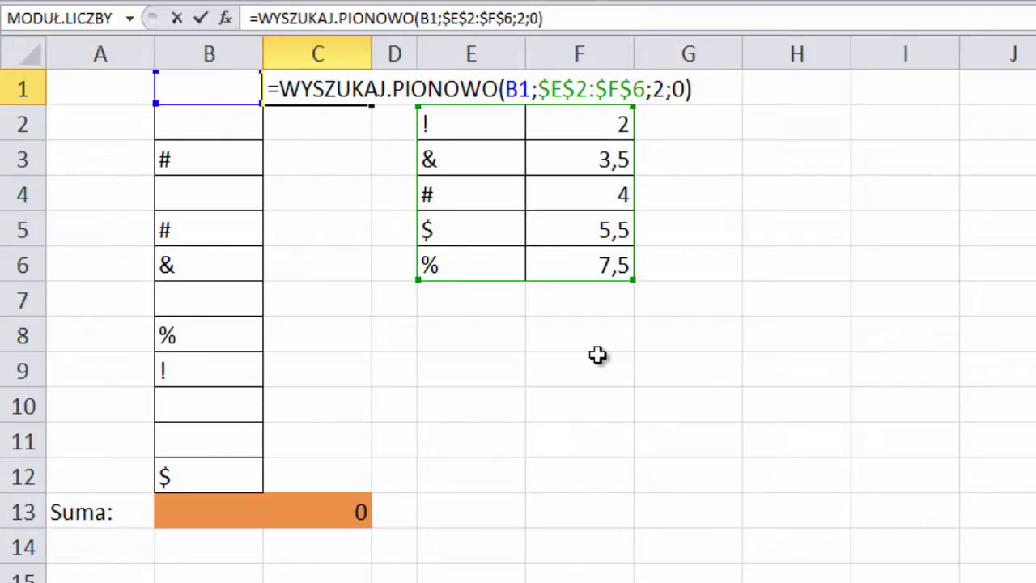
pyautogui.hotkey('ctrl', 'Return')
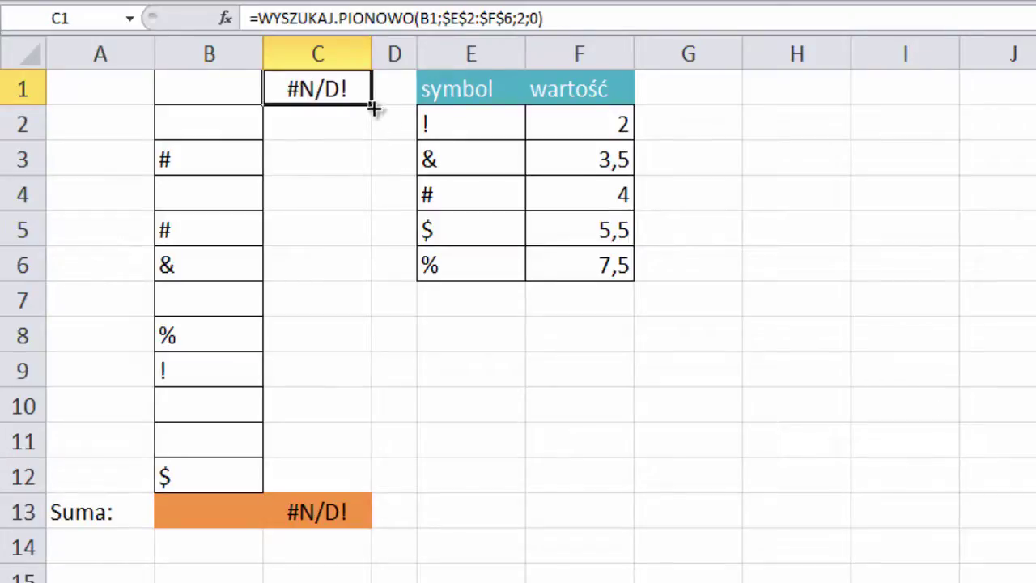
pyautogui.moveTo(372, 105); pyautogui.dragTo(372, 483)
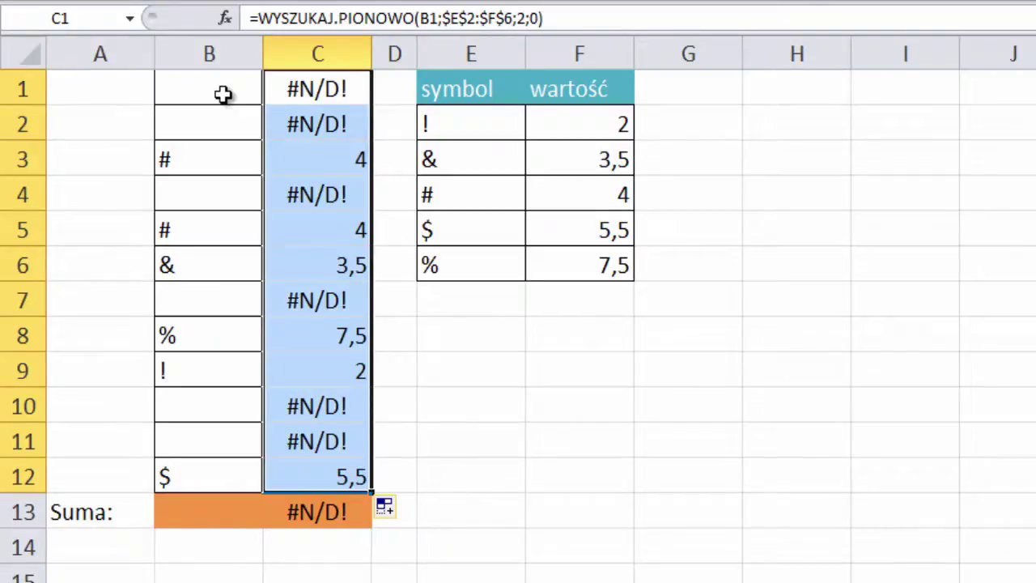
pyautogui.click(223, 95)
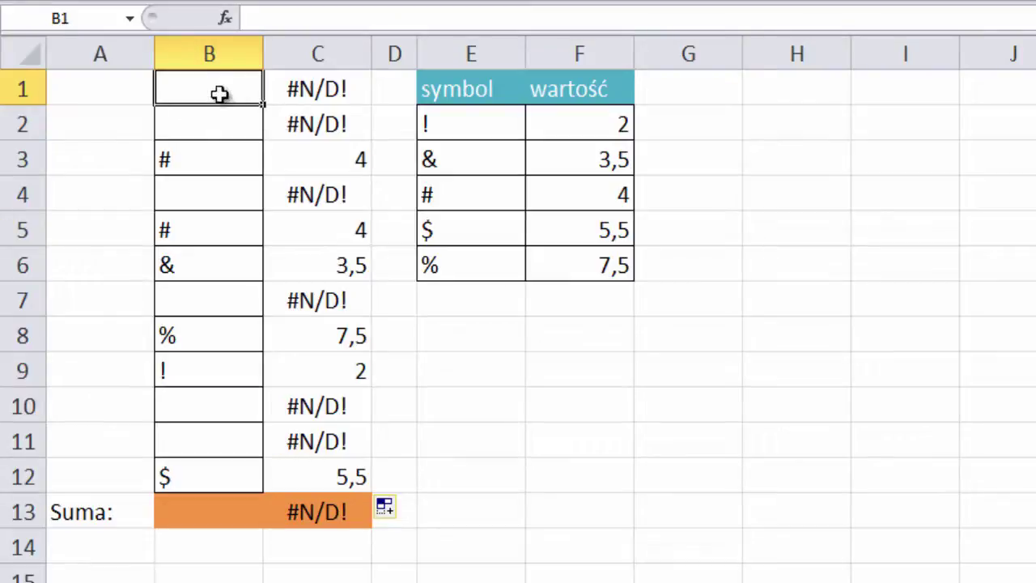
# - Wrap C1's lookup in JEŻELI(B1="";0;…) and copy it down to C12
pyautogui.click(296, 95)
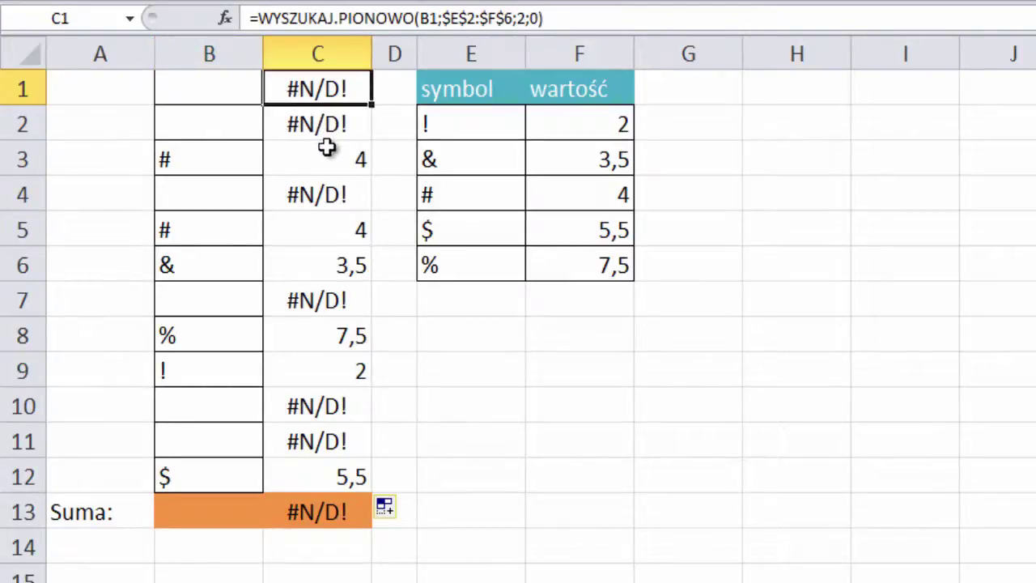
pyautogui.press('F2')
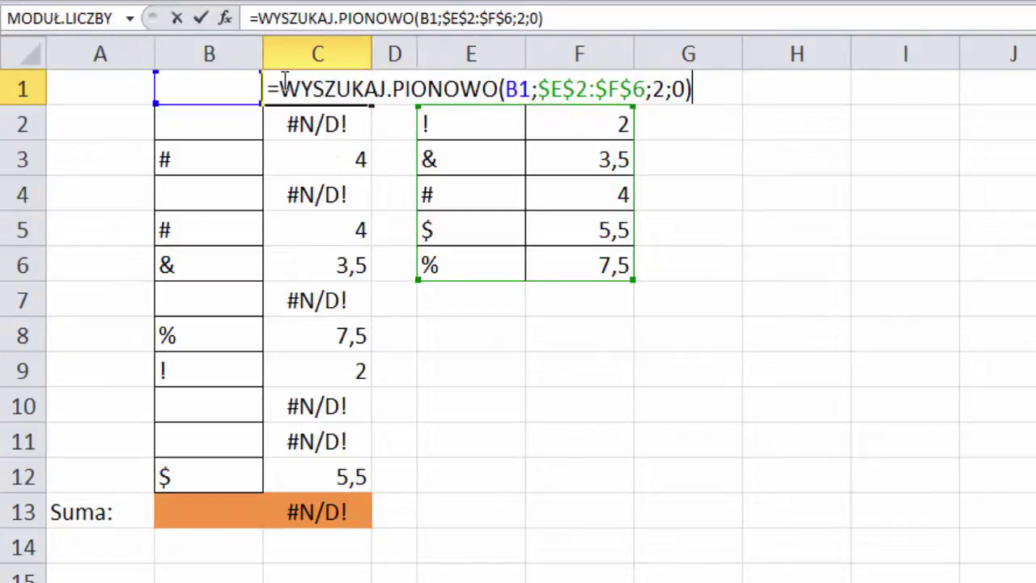
pyautogui.write('je')
pyautogui.press('Tab')
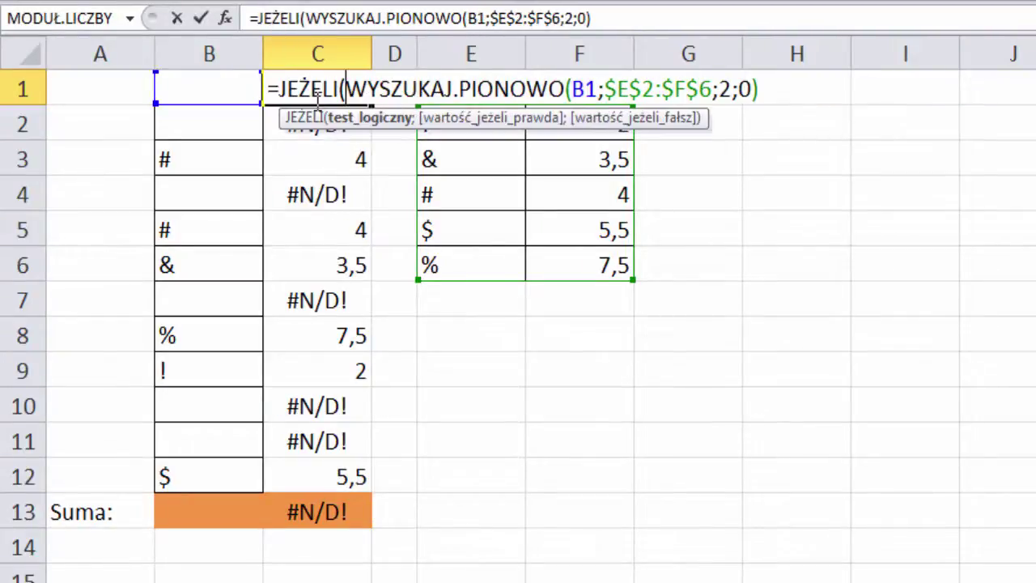
pyautogui.click(187, 92)
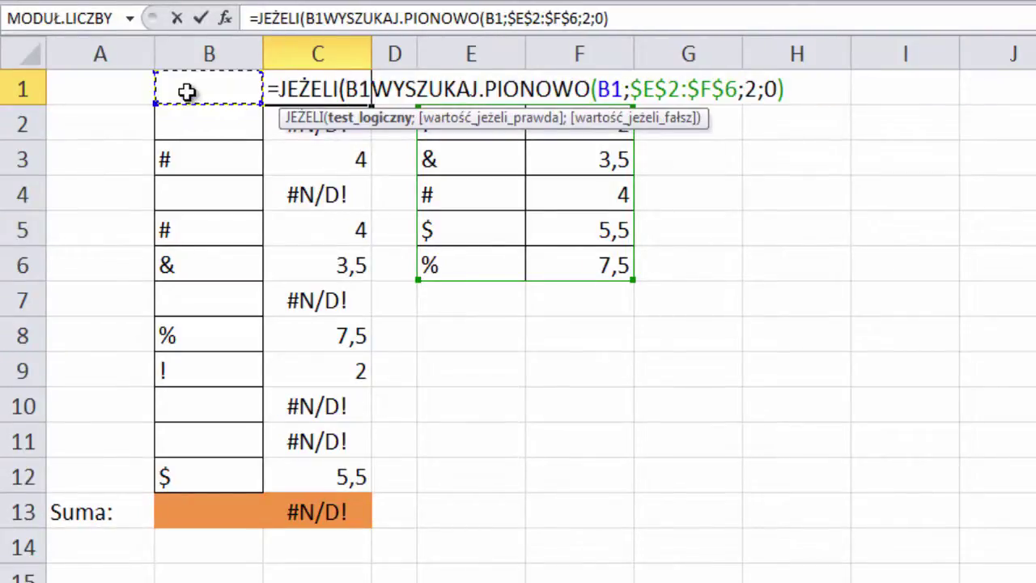
pyautogui.write('=""')
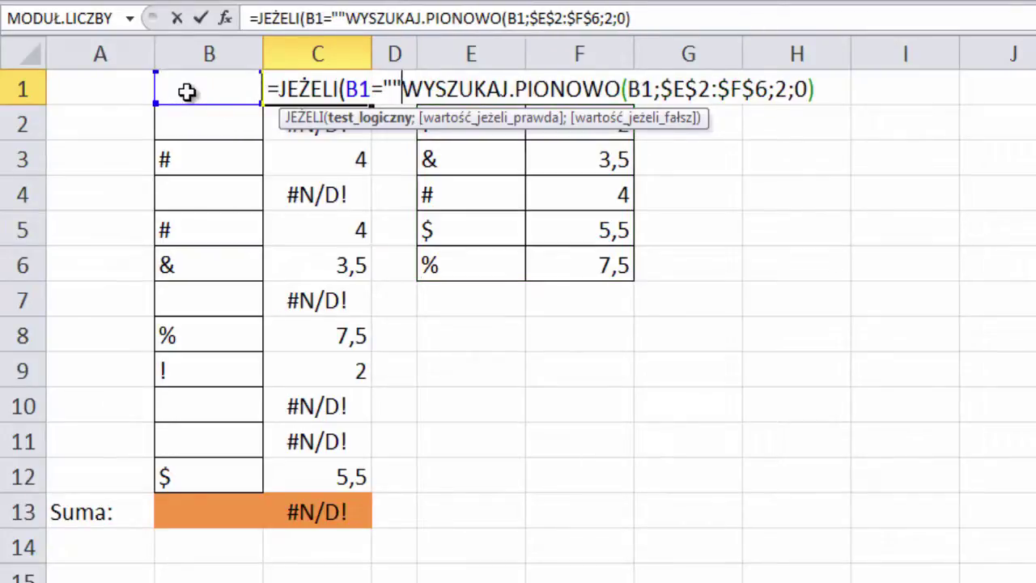
pyautogui.write(';0')
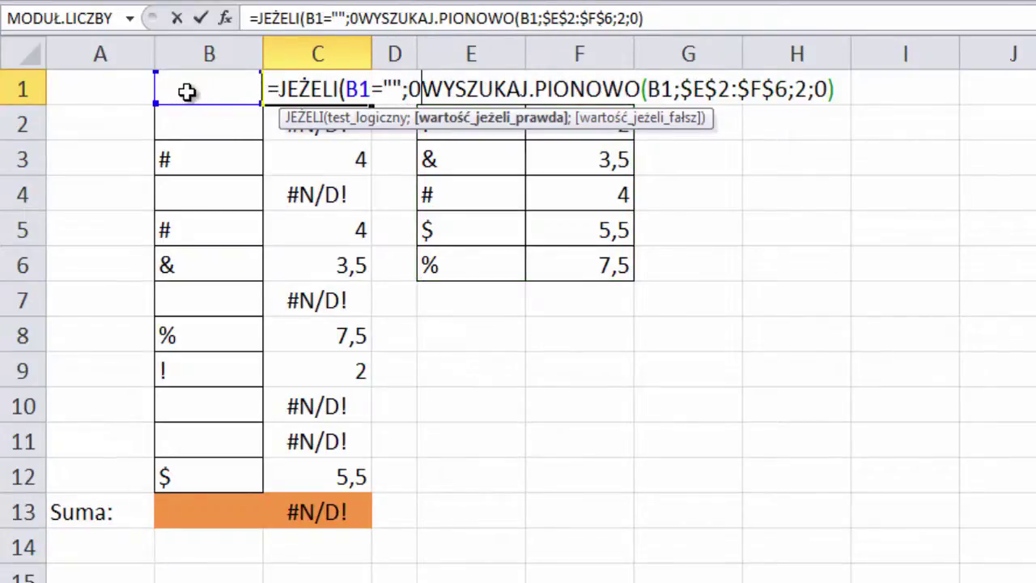
pyautogui.write(';')
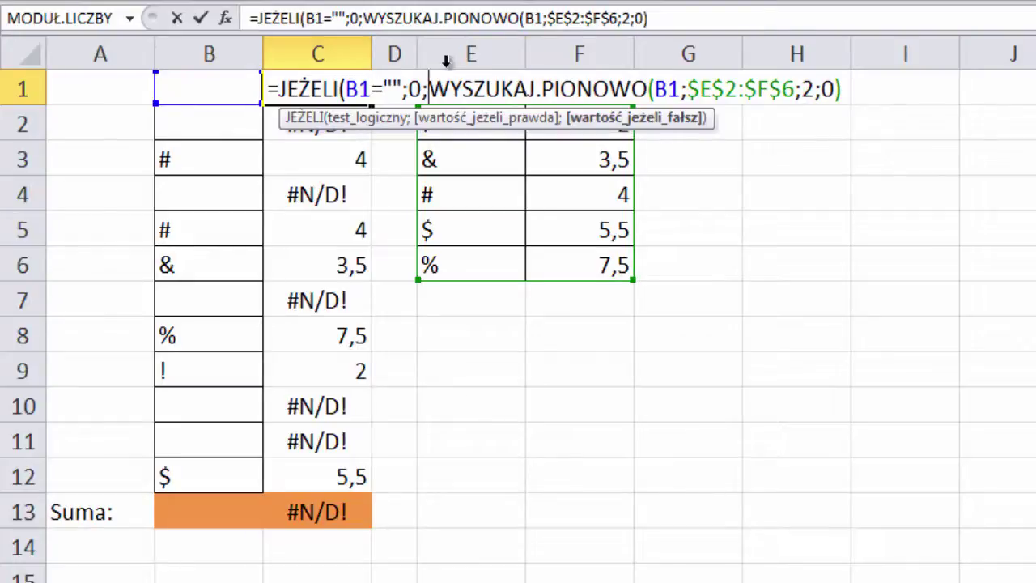
pyautogui.click(844, 89)
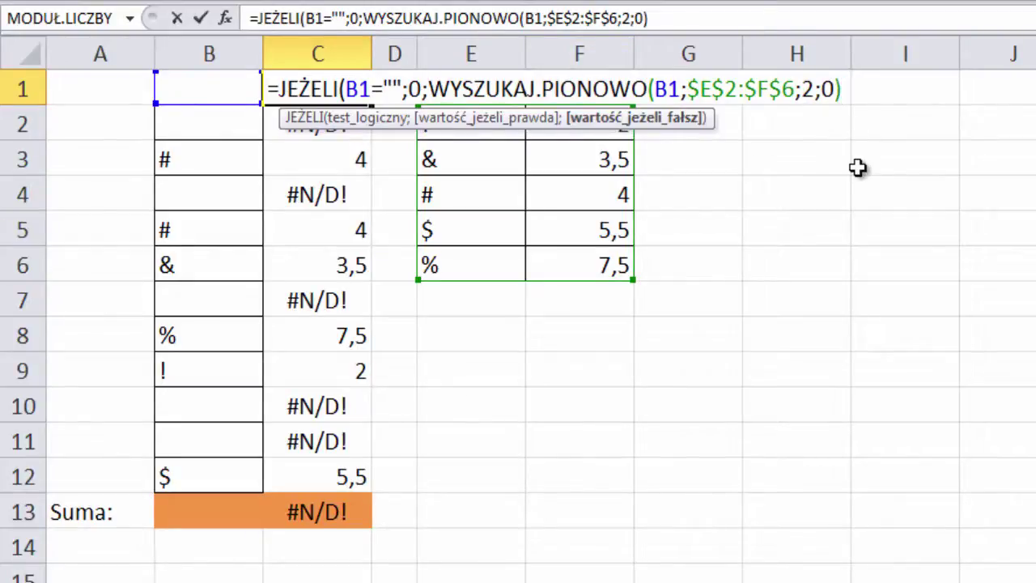
pyautogui.write(')')
pyautogui.hotkey('ctrl', 'Return')
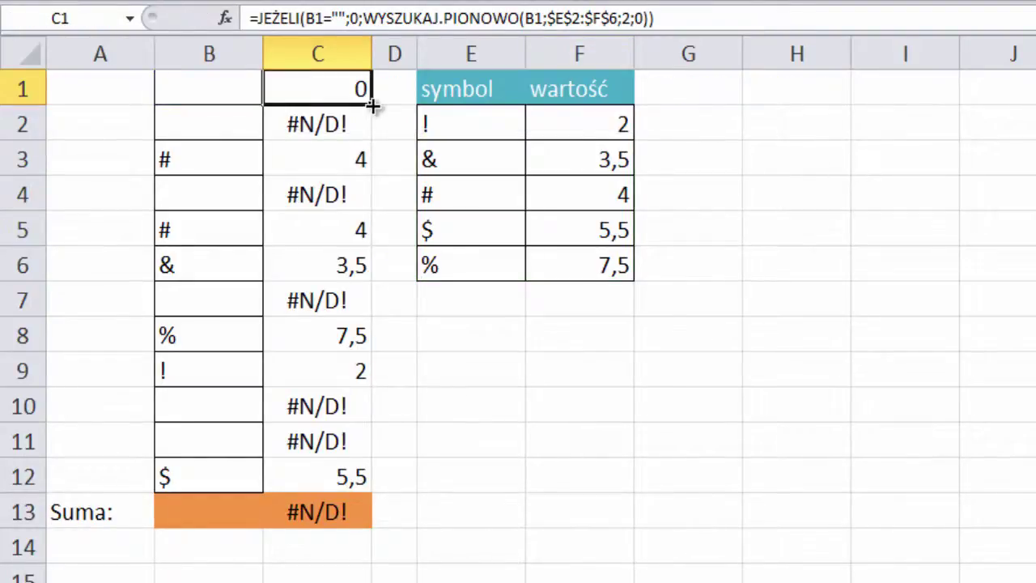
pyautogui.doubleClick(373, 105)
pyautogui.click(324, 516)
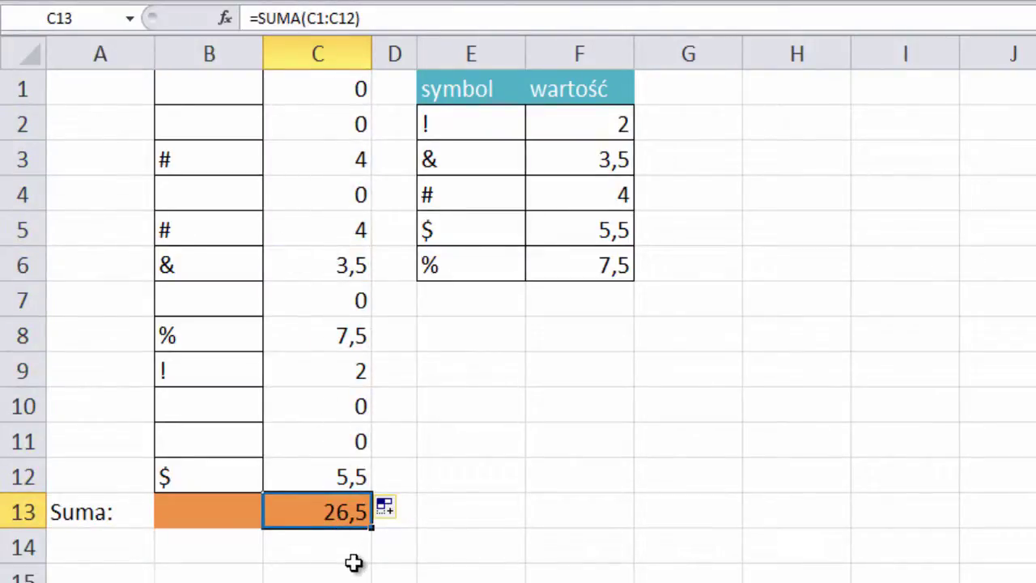
# - Enter =WYSZUKAJ.PIONOWO(B1:B12;E2:F6;2;0) in B13, which shows #ARG!
pyautogui.click(237, 514)
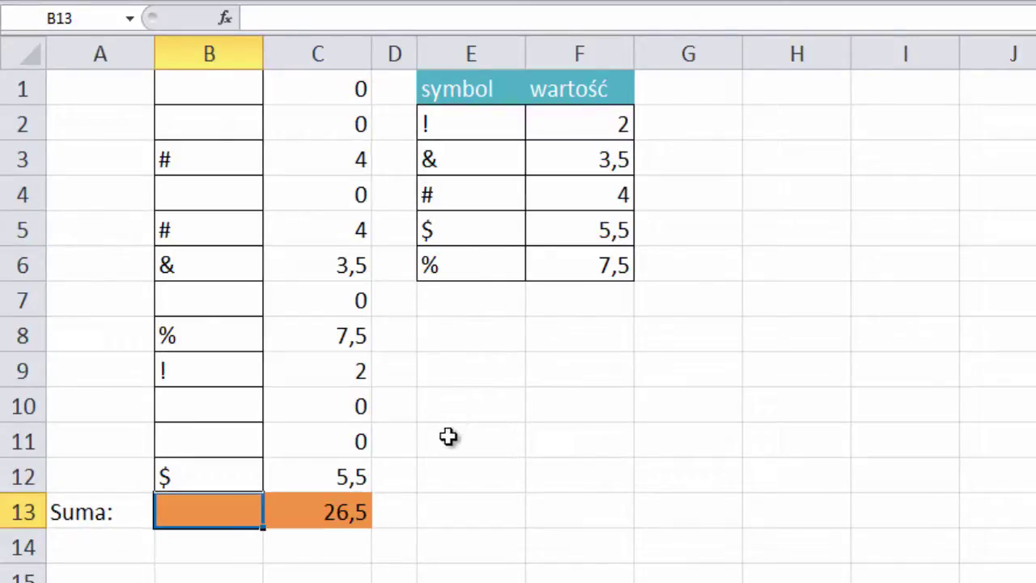
pyautogui.write('=wysz')
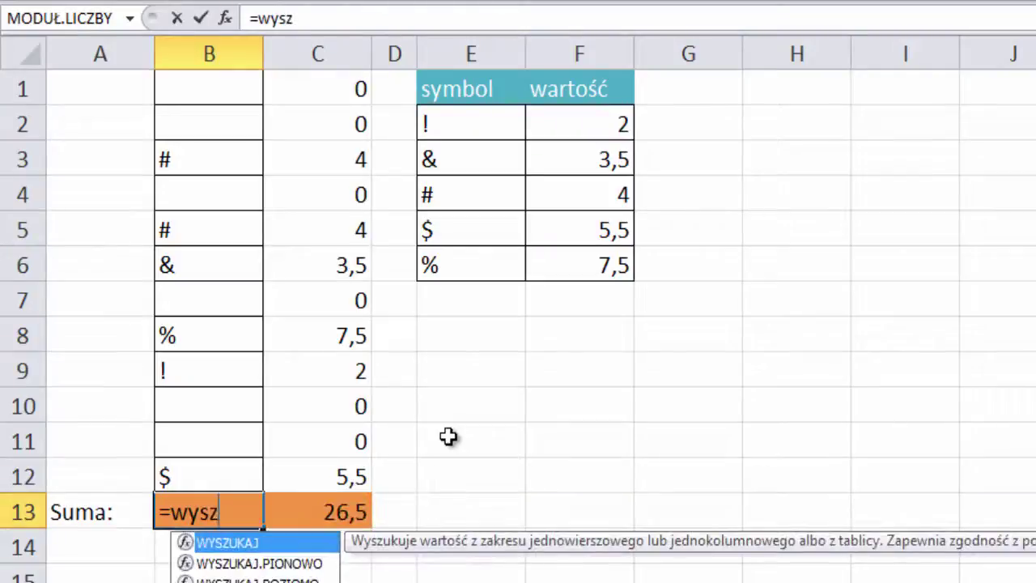
pyautogui.press('Down')
pyautogui.press('Tab')
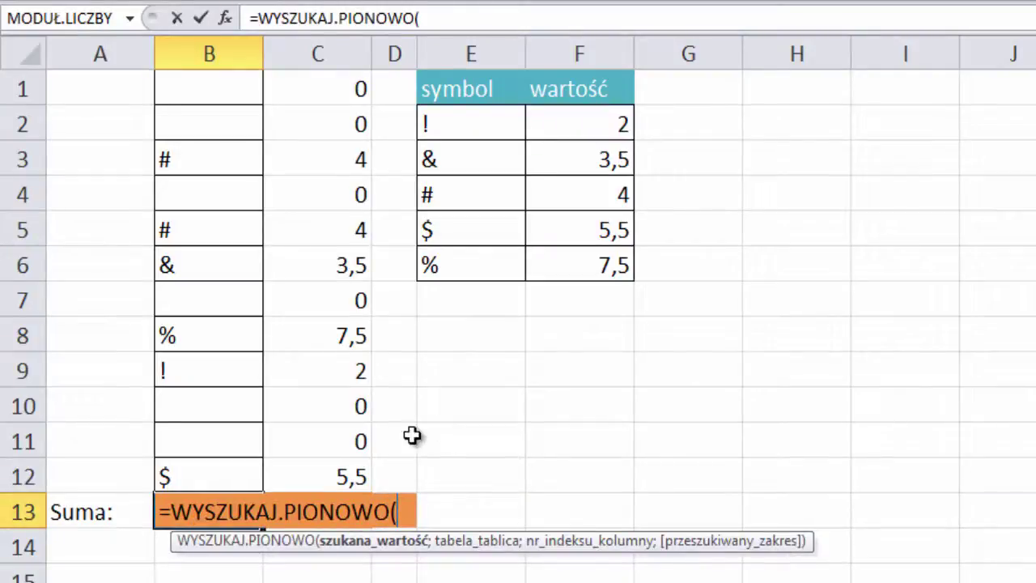
pyautogui.moveTo(225, 94); pyautogui.dragTo(224, 466)
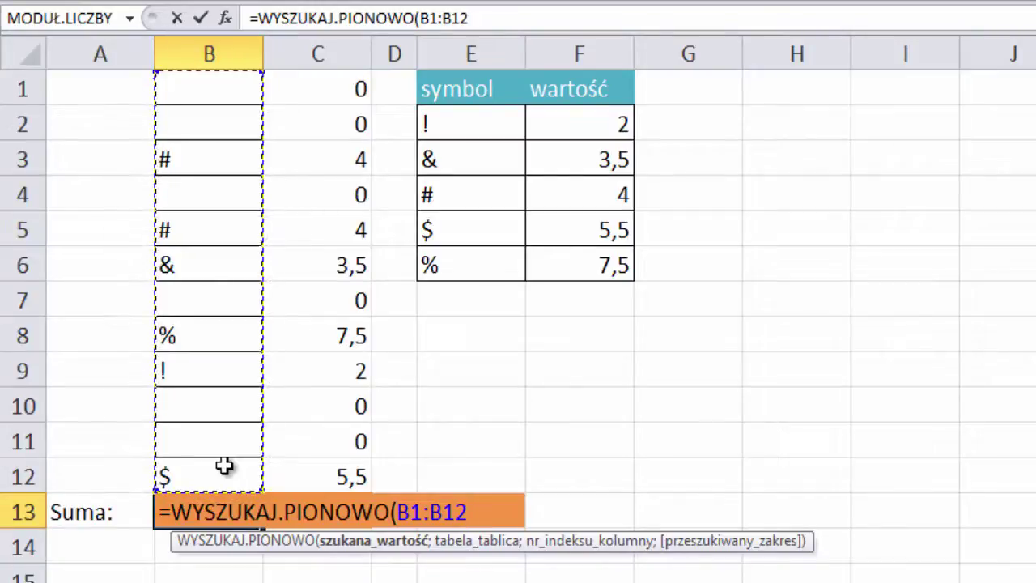
pyautogui.write(';')
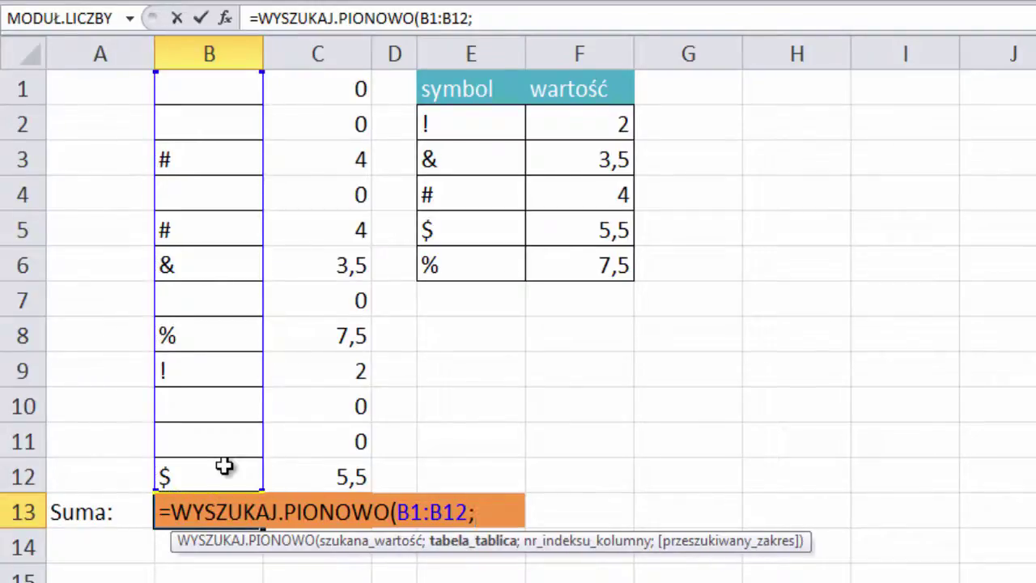
pyautogui.moveTo(467, 126); pyautogui.dragTo(580, 272)
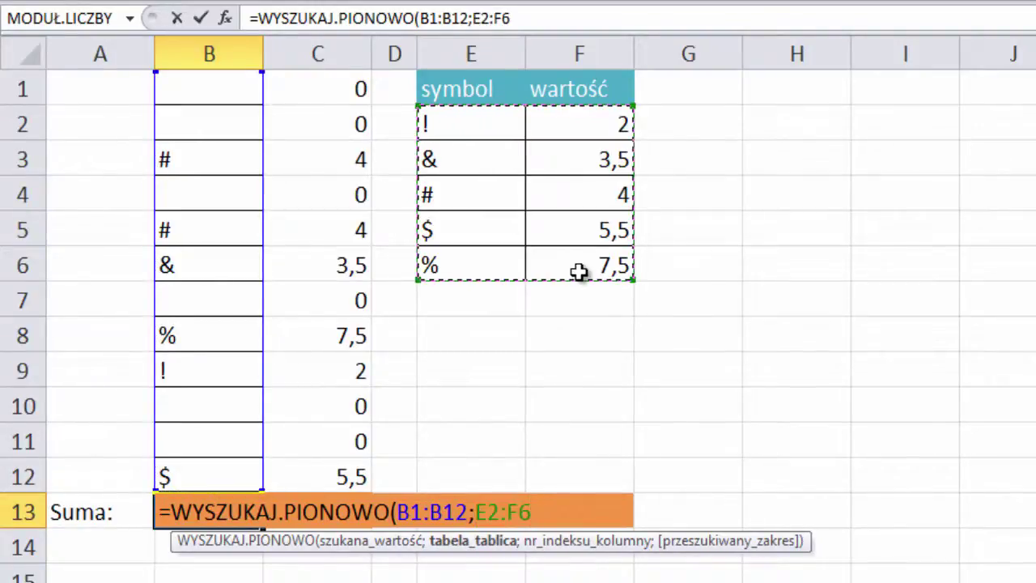
pyautogui.write(';2;0')
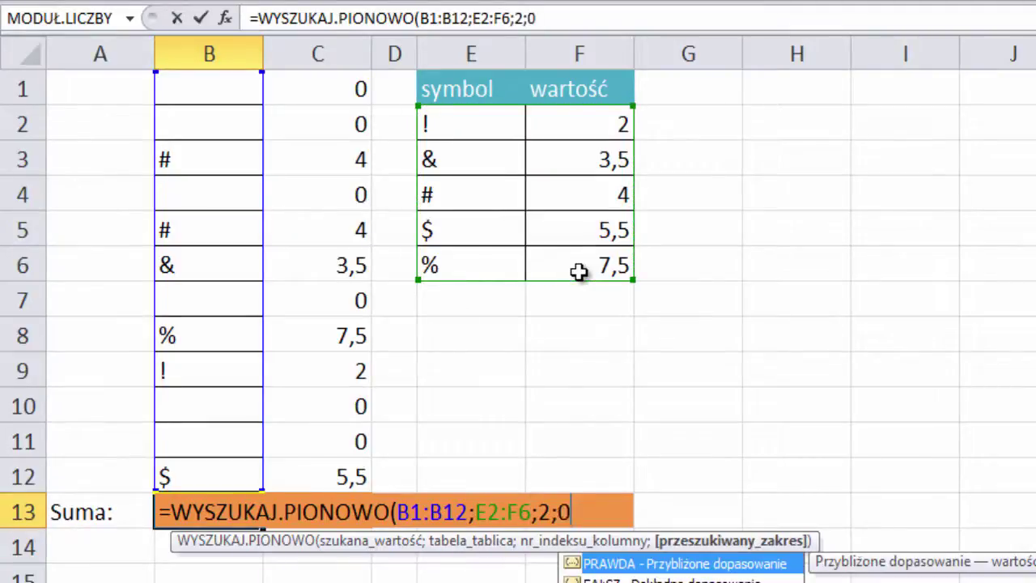
pyautogui.write(')')
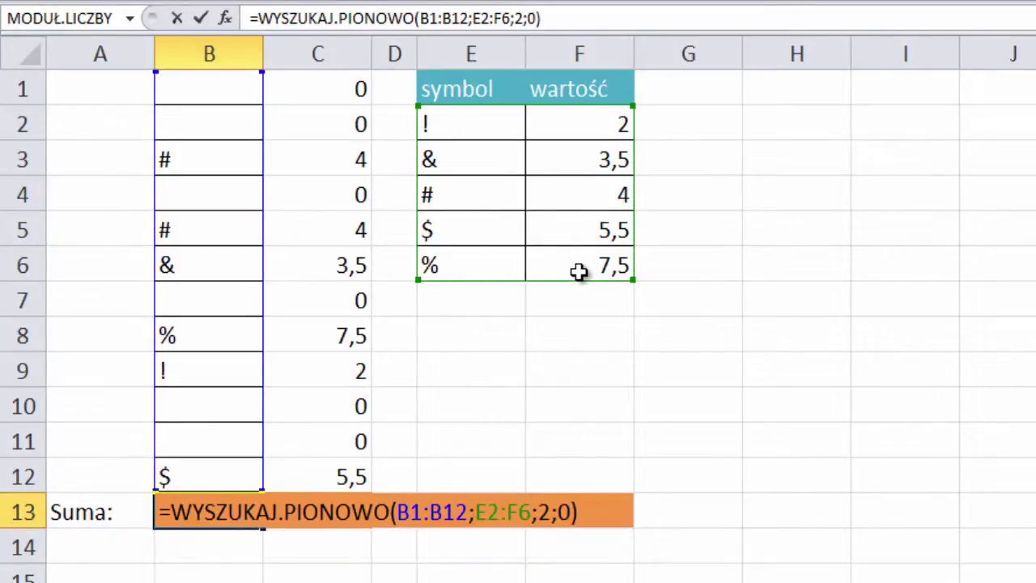
pyautogui.hotkey('ctrl', 'Return')
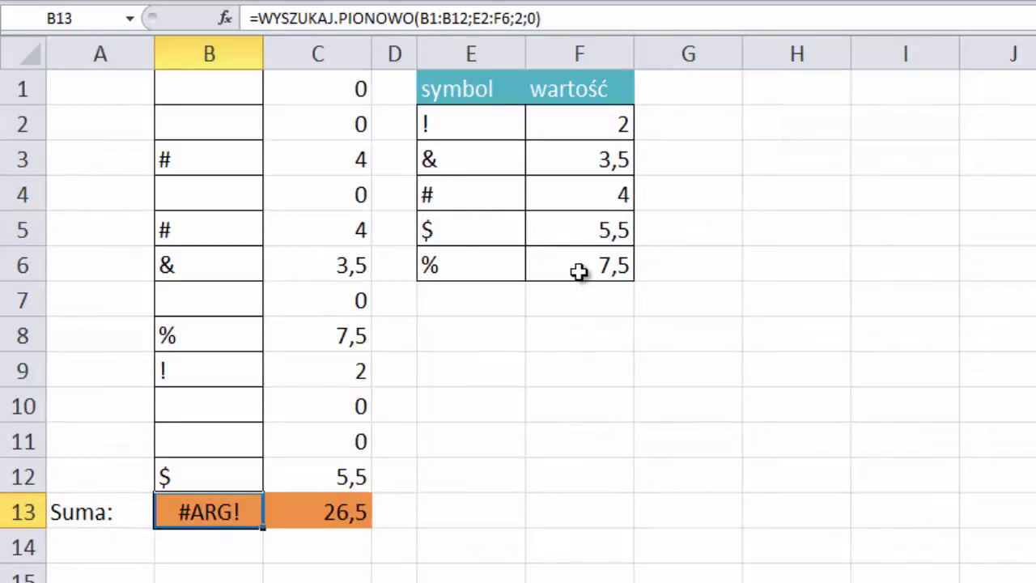
pyautogui.click(245, 89)
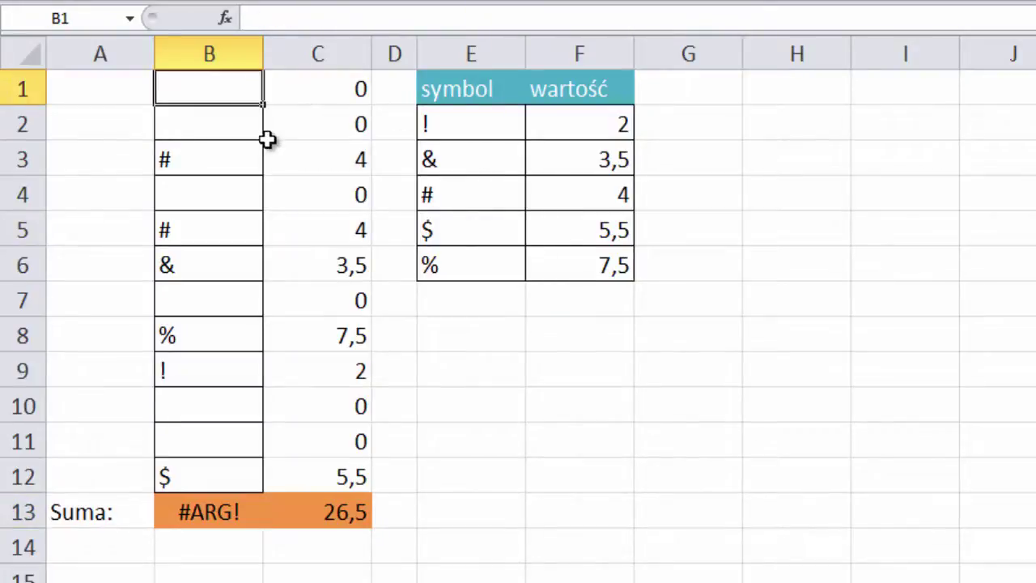
# - Put ! in B1 and re-enter B13's lookup as an array formula, returning 2
pyautogui.write('!')
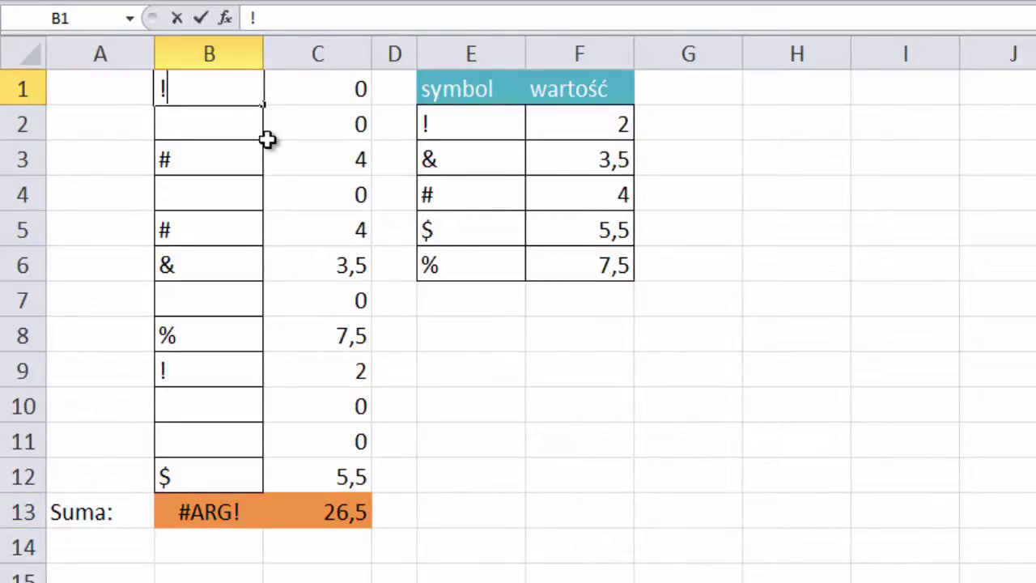
pyautogui.press('Return')
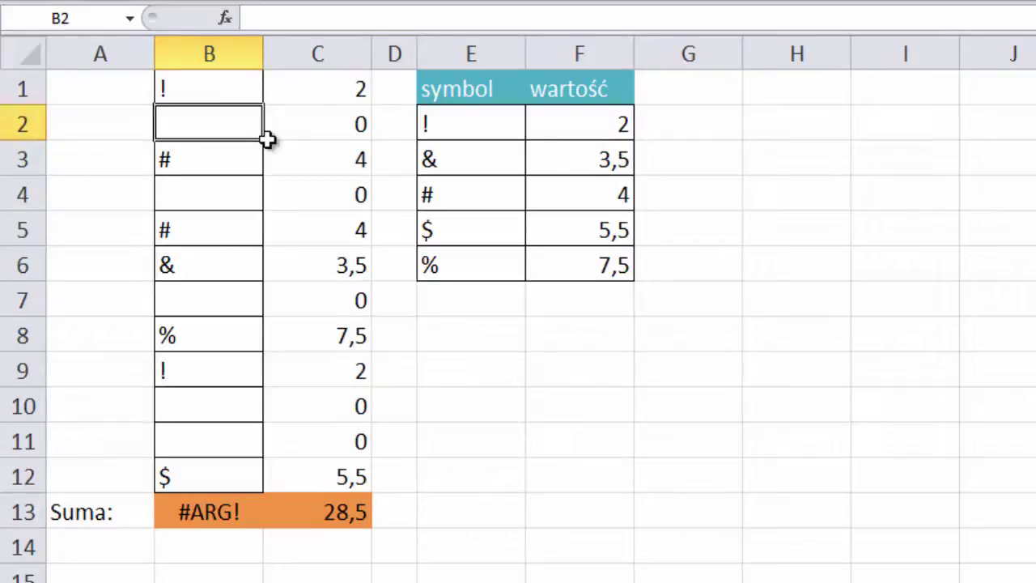
pyautogui.click(221, 515)
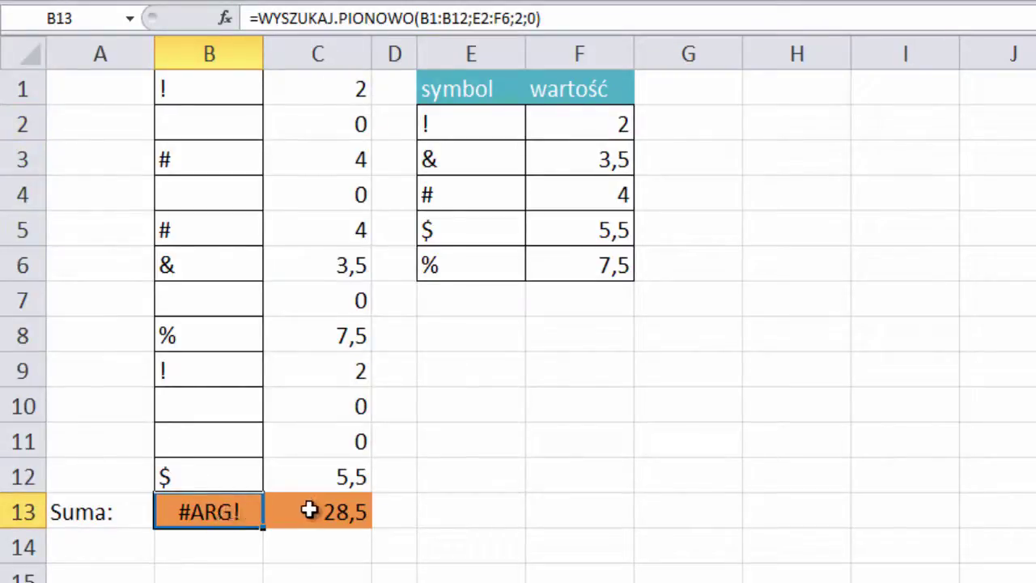
pyautogui.press('F2')
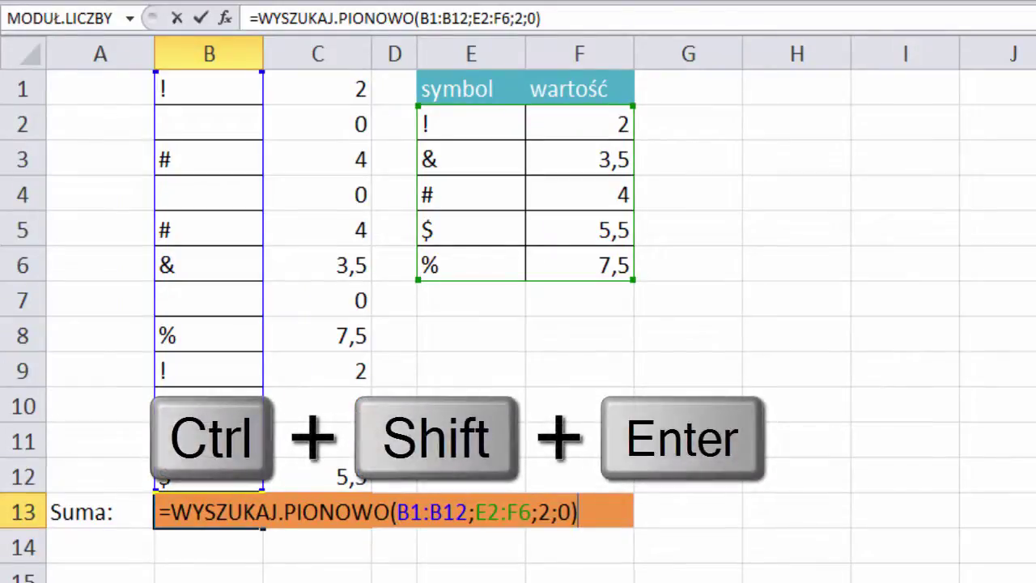
pyautogui.hotkey('ctrl', 'shift', 'Return')
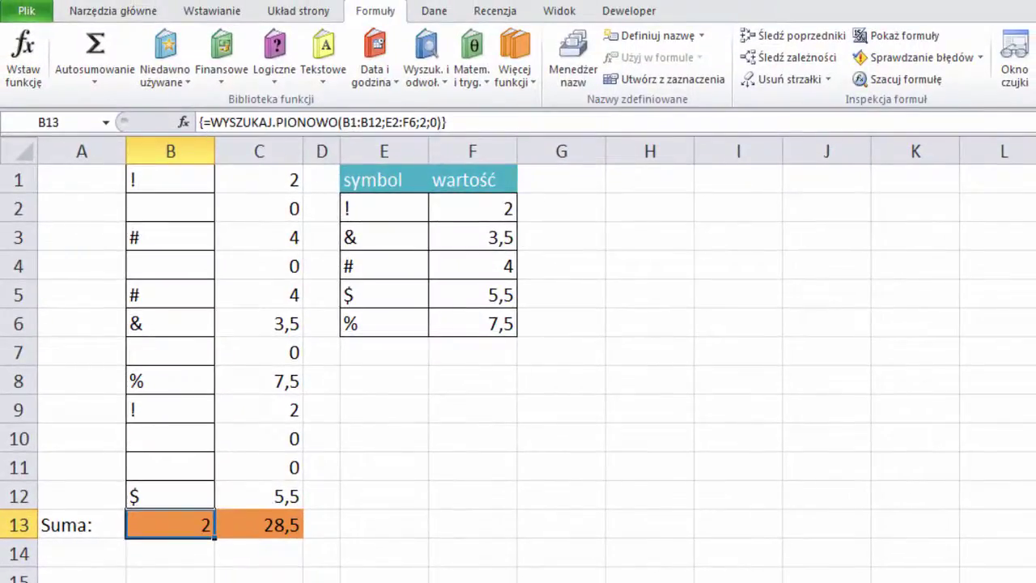
pyautogui.click(869, 81)
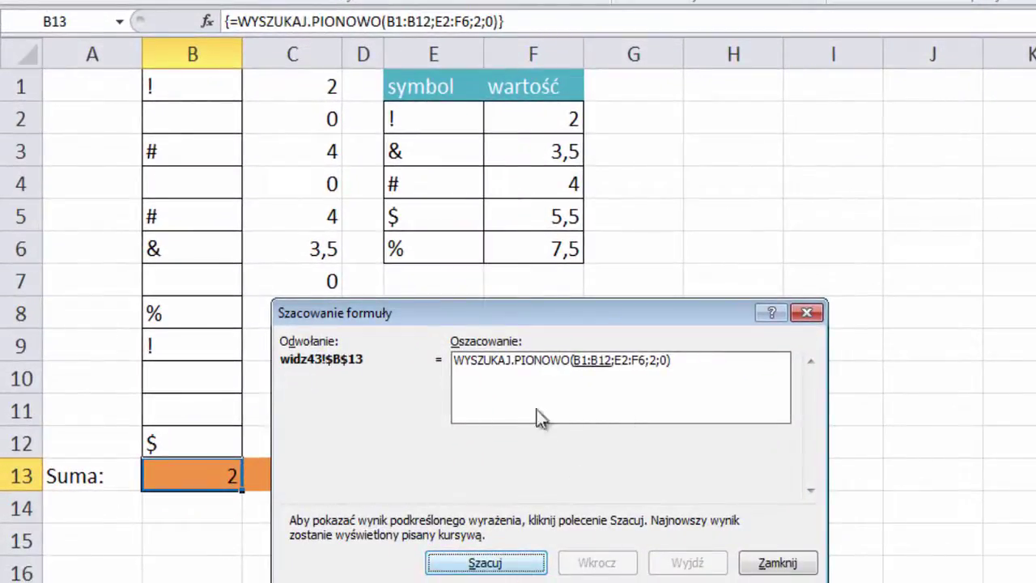
pyautogui.click(486, 564)
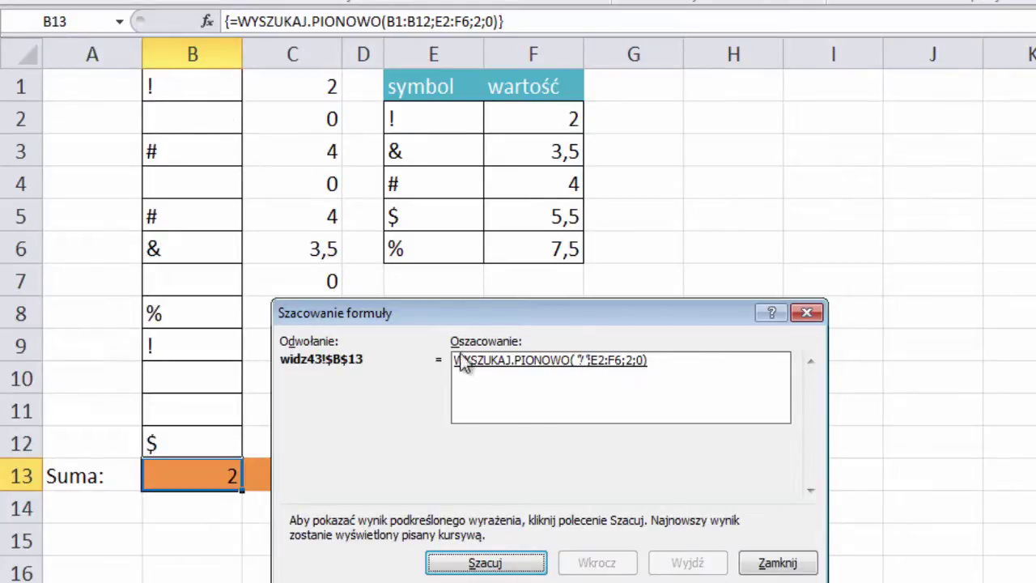
pyautogui.click(510, 566)
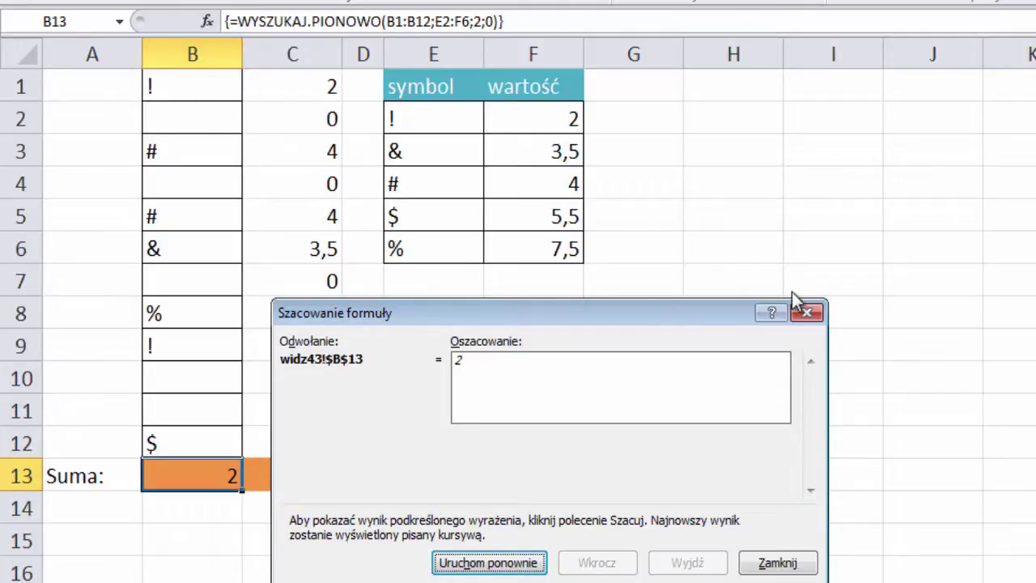
pyautogui.click(806, 313)
# - Preview B13's result with F9, then delete .PIONOWO and everything after it, leaving =WYSZUKAJ
pyautogui.press('F2')
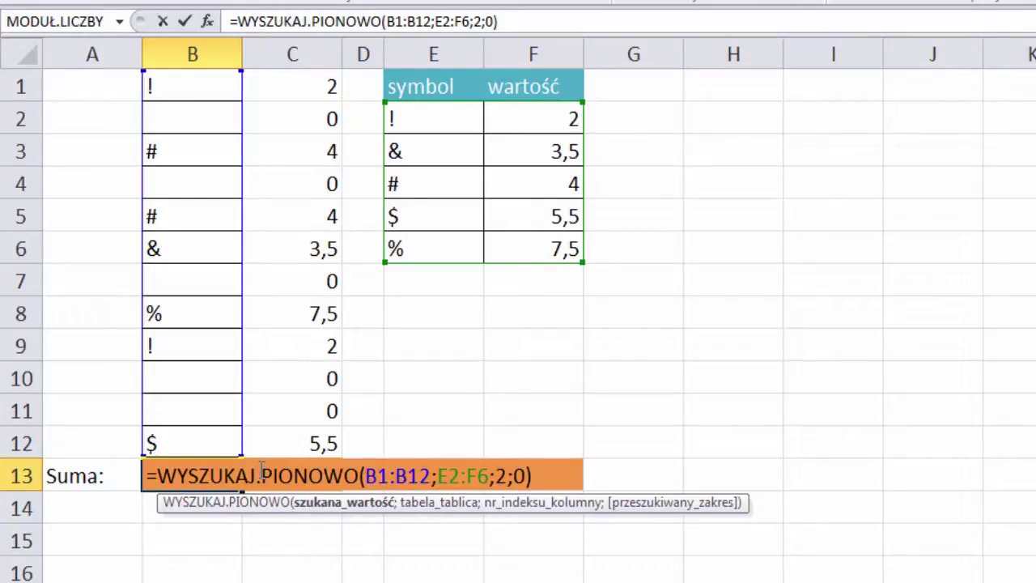
pyautogui.moveTo(258, 476); pyautogui.dragTo(616, 468)
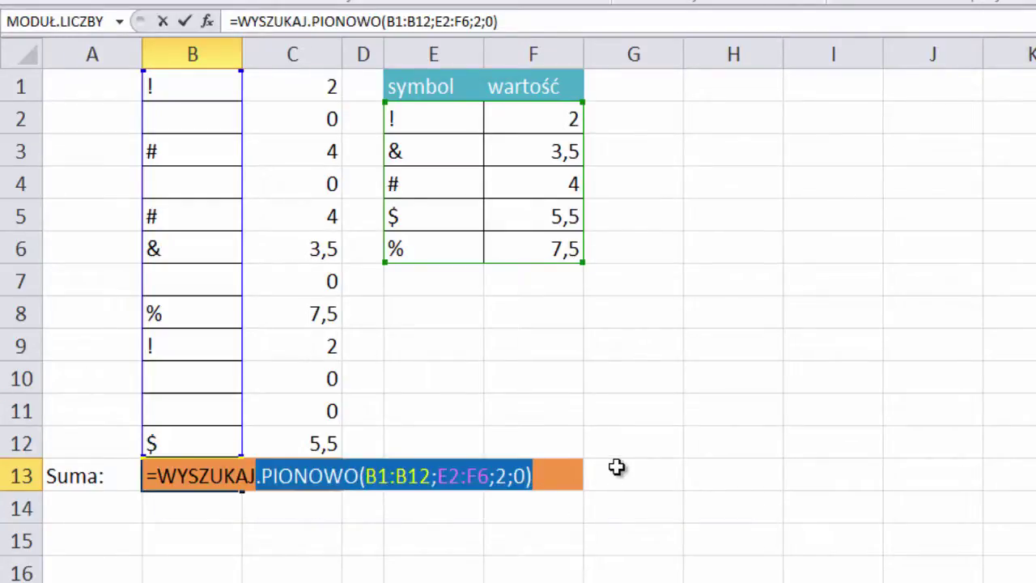
pyautogui.click(546, 484)
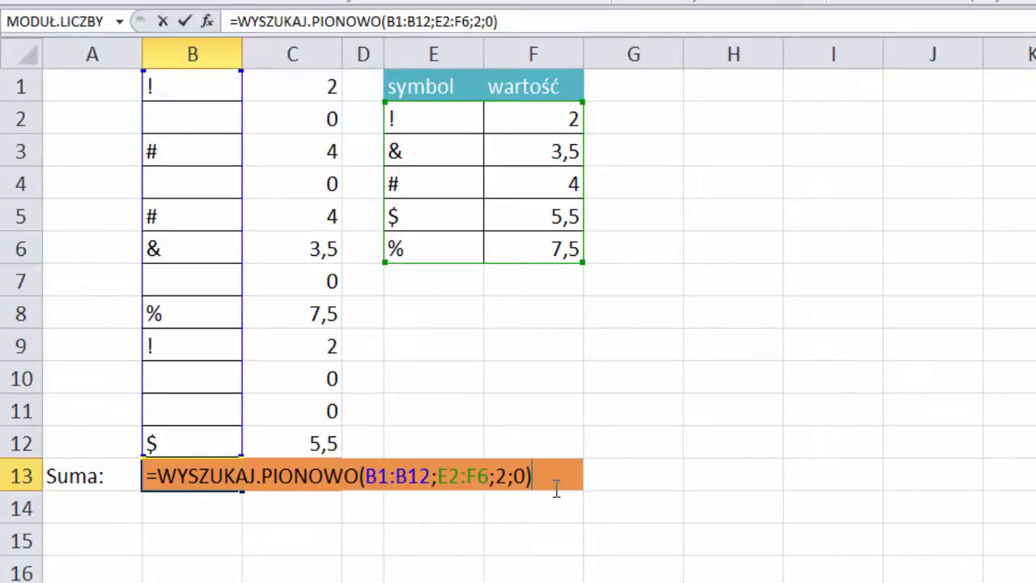
pyautogui.press('F9')
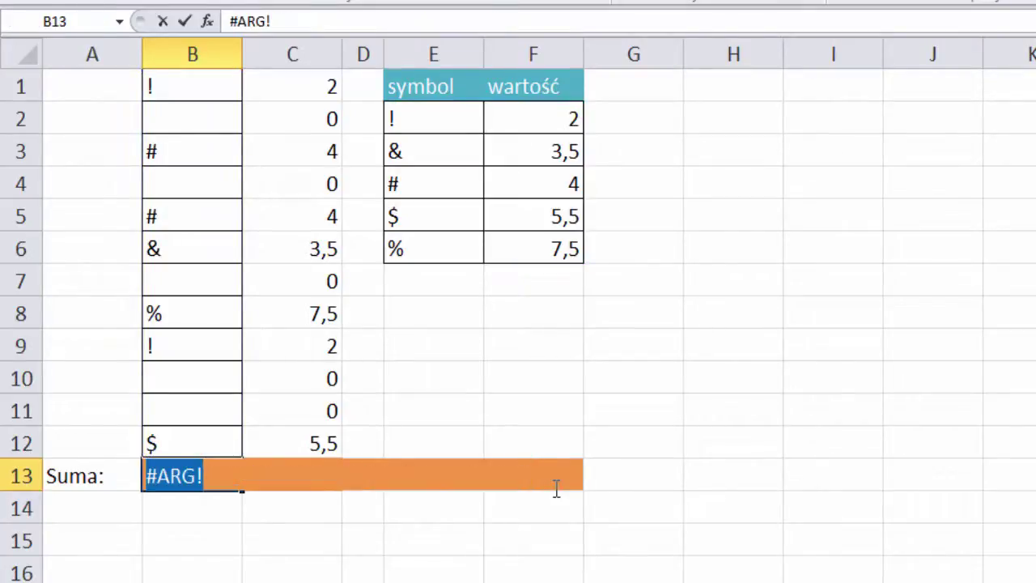
pyautogui.hotkey('ctrl', 'z')
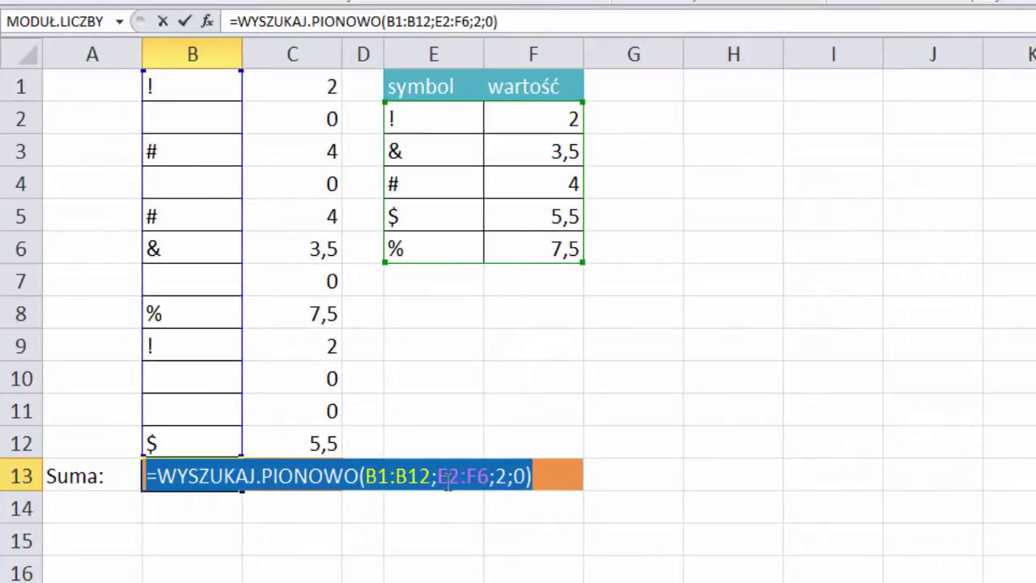
pyautogui.moveTo(261, 476); pyautogui.dragTo(573, 478)
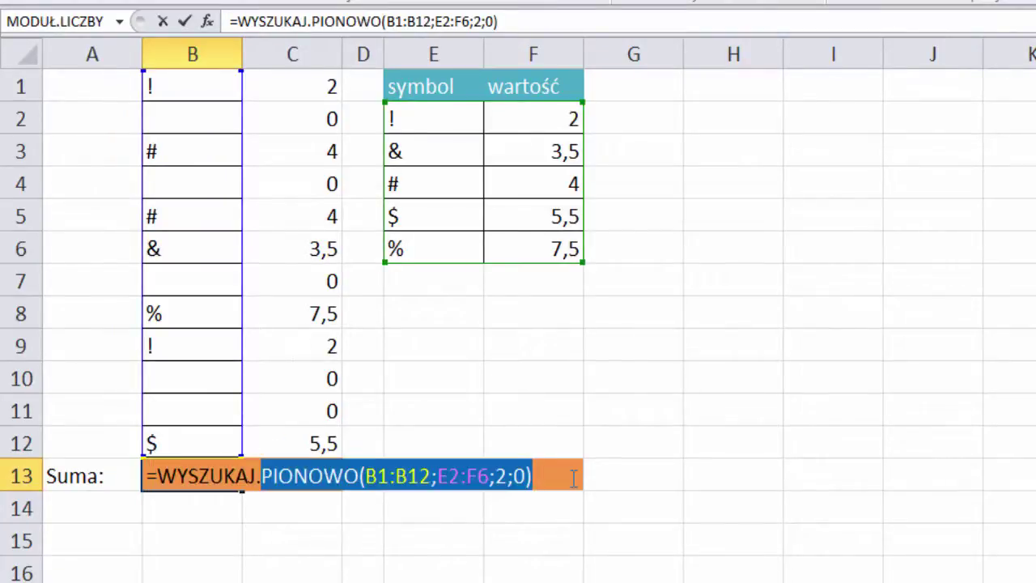
pyautogui.press('BackSpace')
# - Complete B13 as =WYSZUKAJ(B1:B12;E2:E6;F2:F6) and preview its result array
pyautogui.write('(')
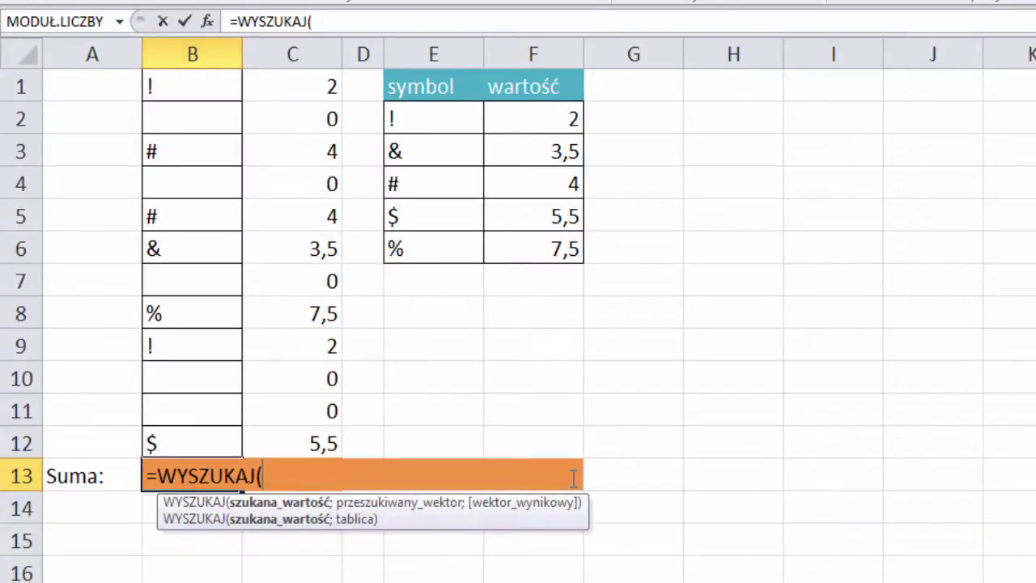
pyautogui.moveTo(198, 80); pyautogui.dragTo(212, 425)
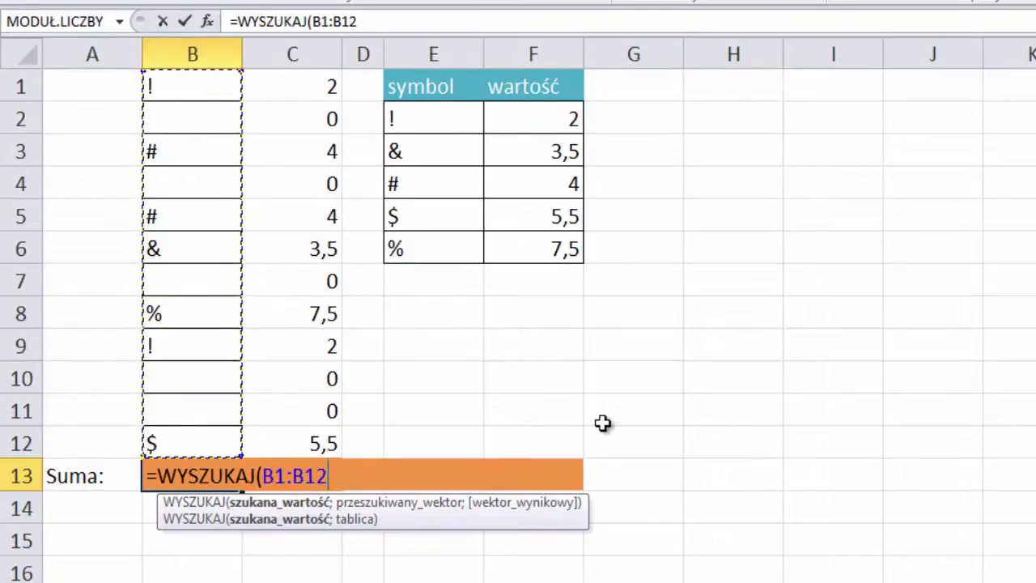
pyautogui.write(';')
pyautogui.moveTo(432, 120); pyautogui.dragTo(444, 247)
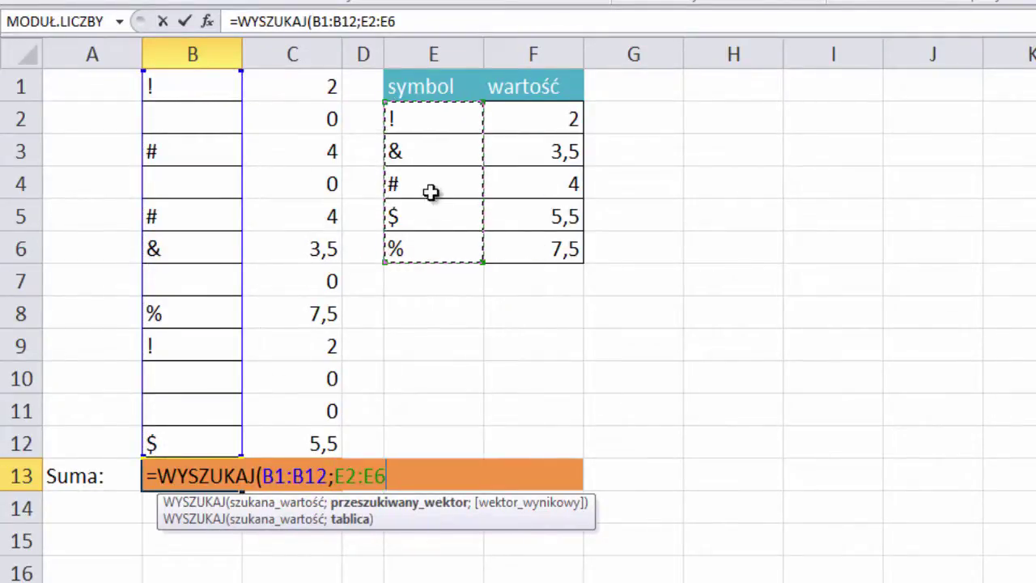
pyautogui.write(';')
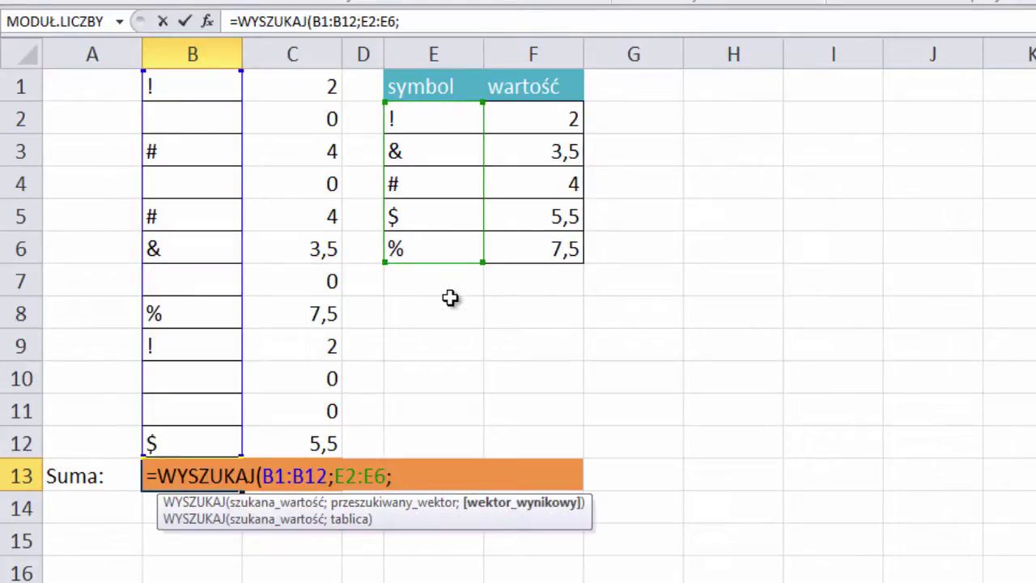
pyautogui.moveTo(526, 116); pyautogui.dragTo(527, 248)
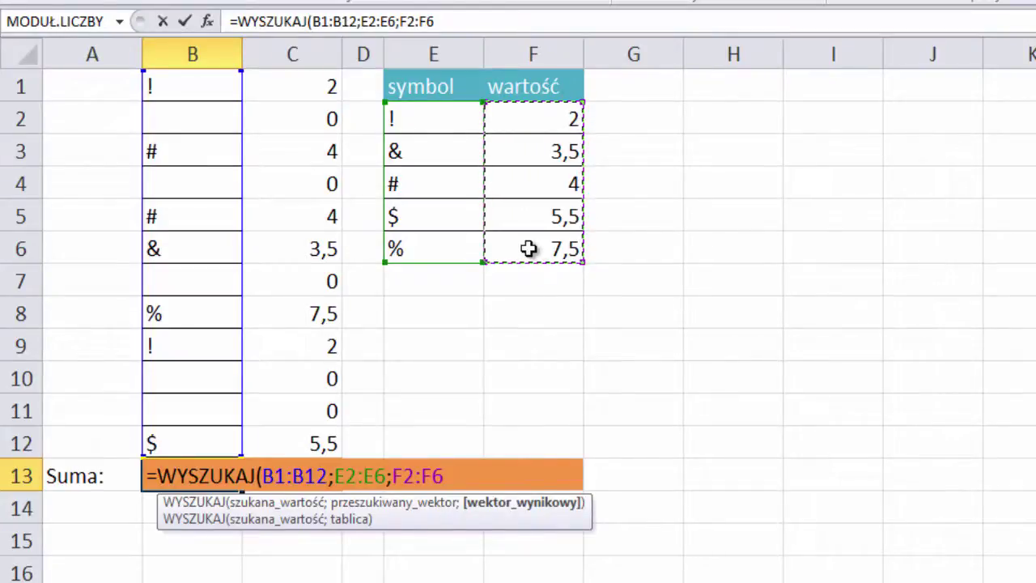
pyautogui.write(')')
pyautogui.press('F9')
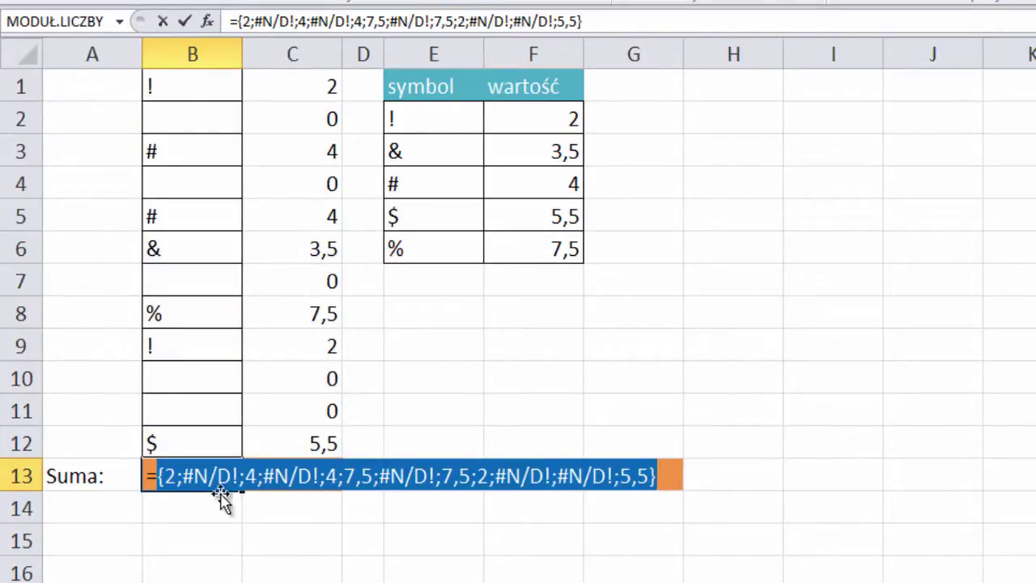
pyautogui.hotkey('ctrl', 'z')
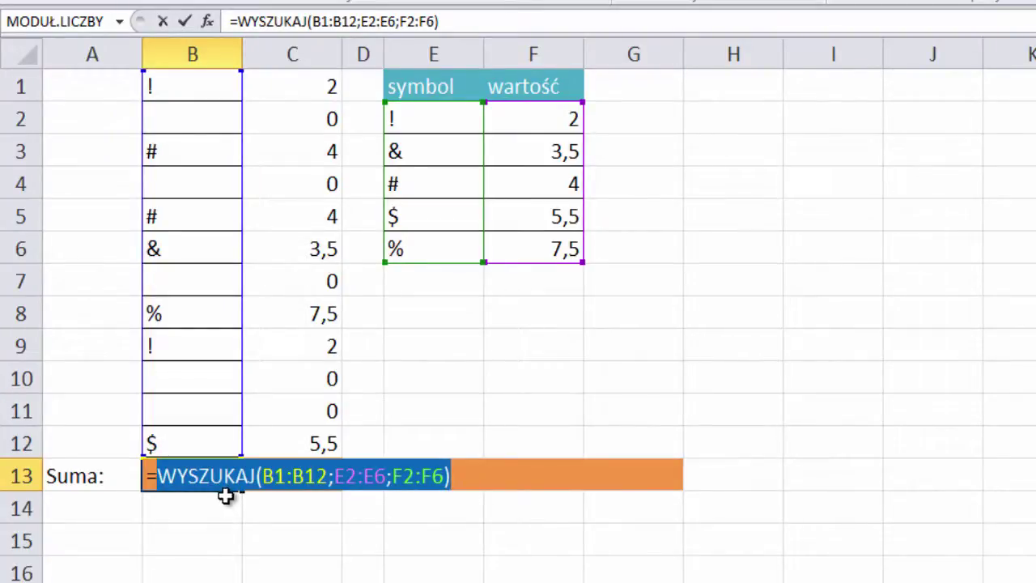
# - Wrap B13's lookup in JEŻELI(B1:B12="";0;…) and begin a SUMA around it
pyautogui.click(158, 479)
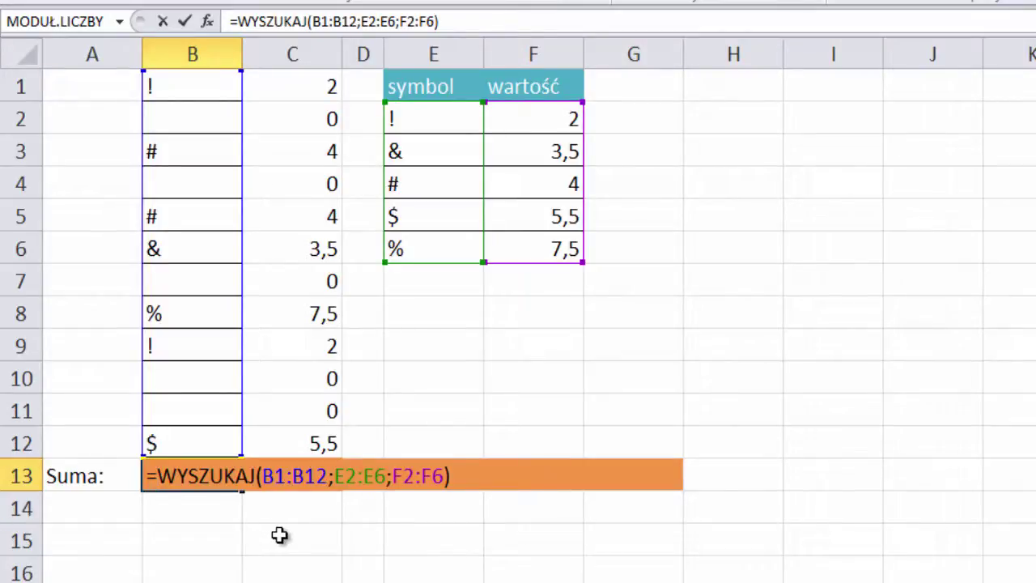
pyautogui.write('je')
pyautogui.press('Tab')
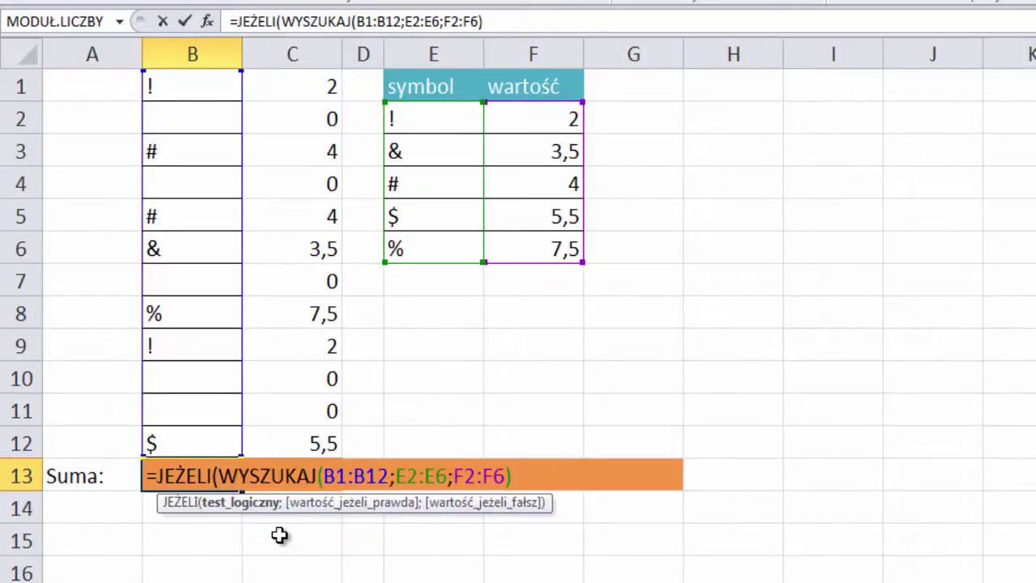
pyautogui.moveTo(181, 87); pyautogui.dragTo(189, 447)
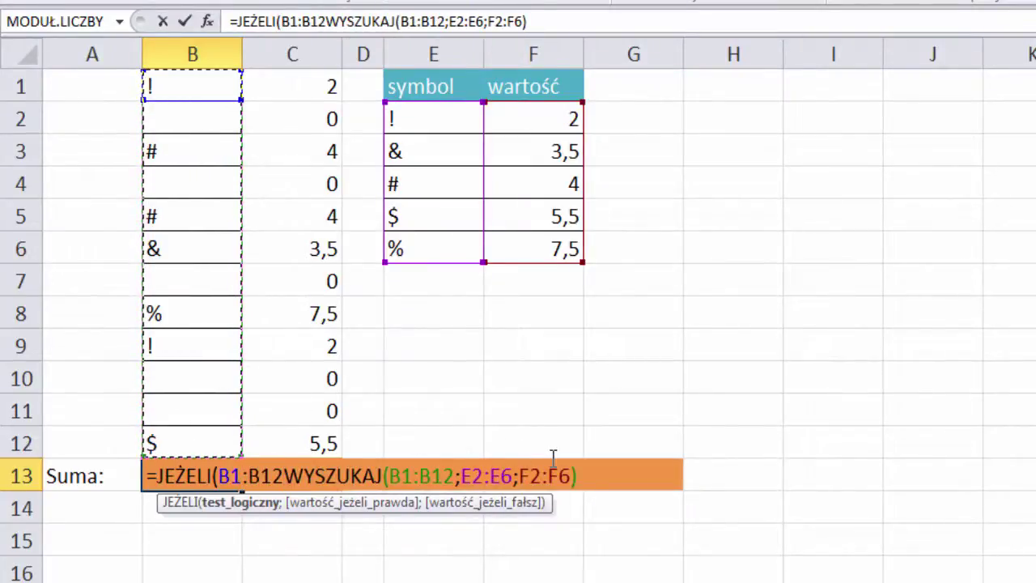
pyautogui.write('="";')
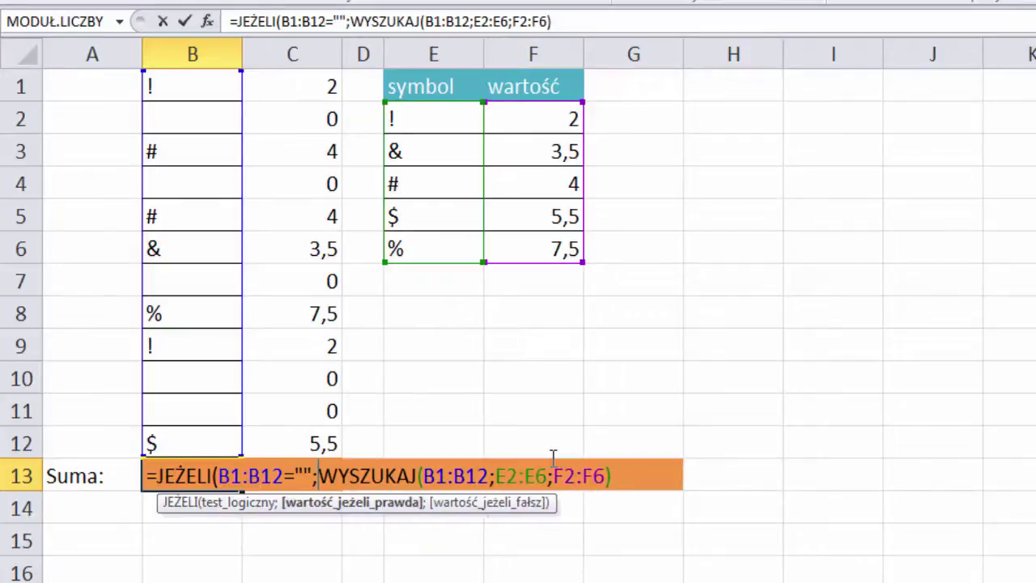
pyautogui.write('0;')
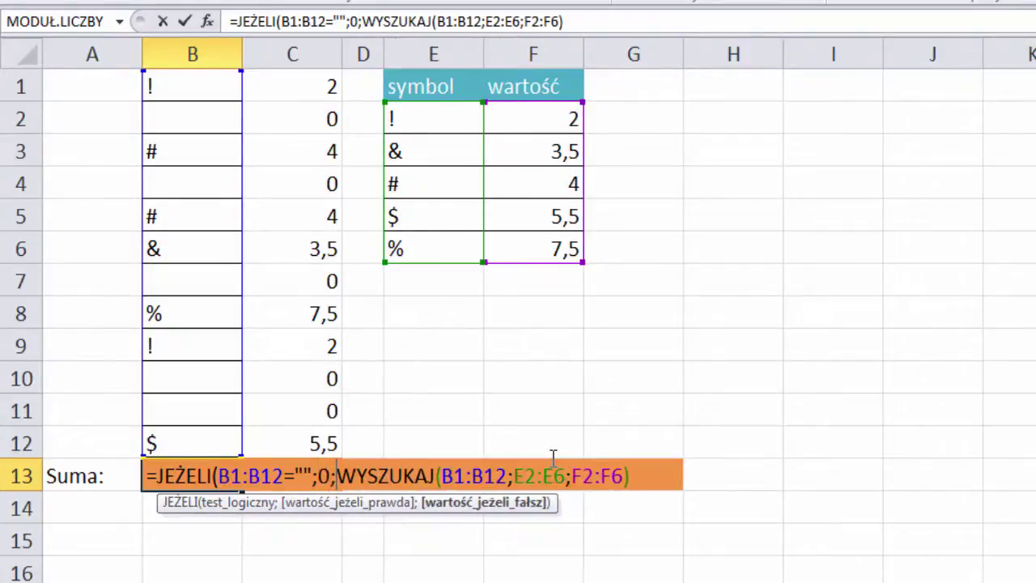
pyautogui.click(634, 476)
pyautogui.write(')')
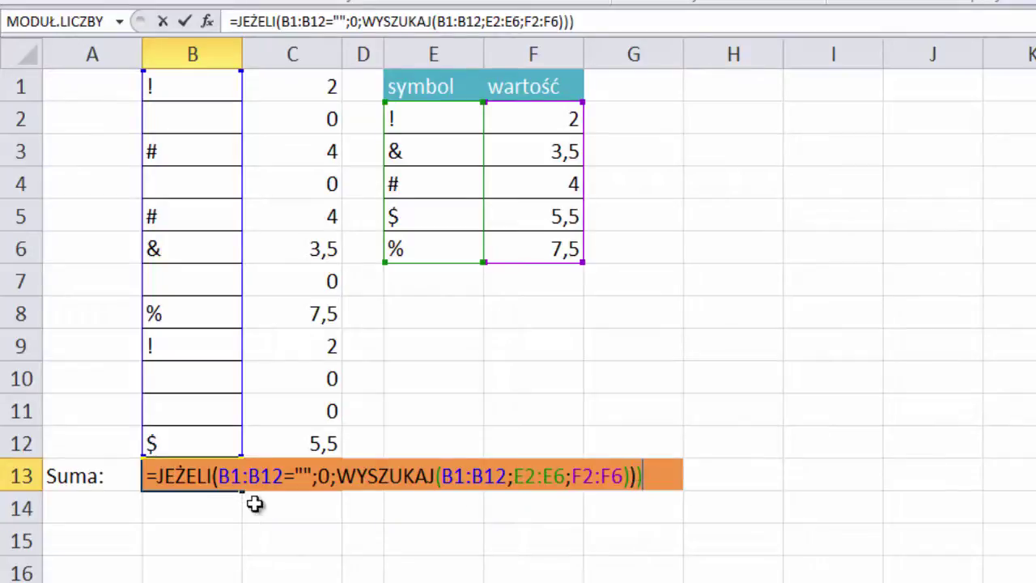
pyautogui.write('su')
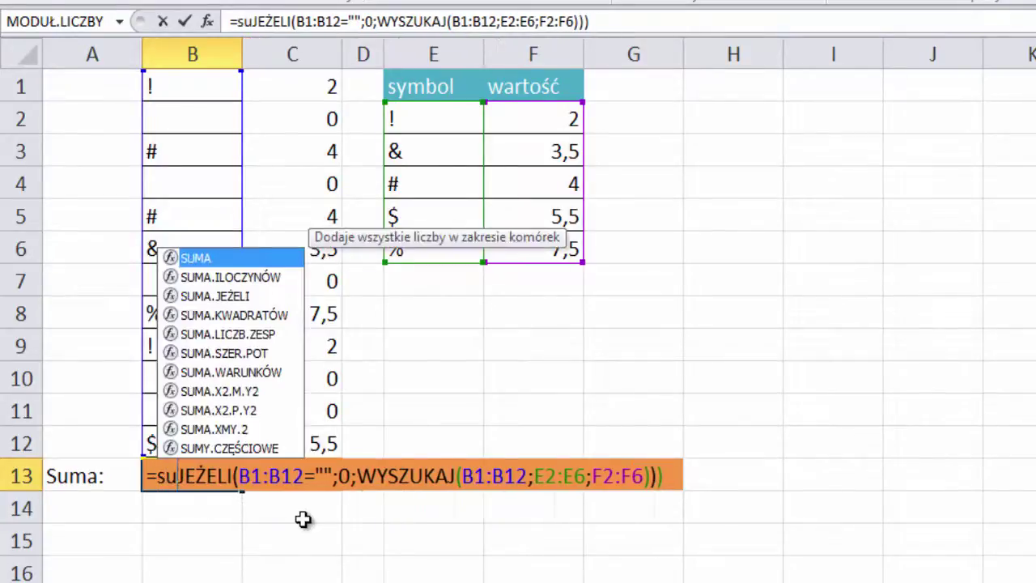
pyautogui.write('ma(')
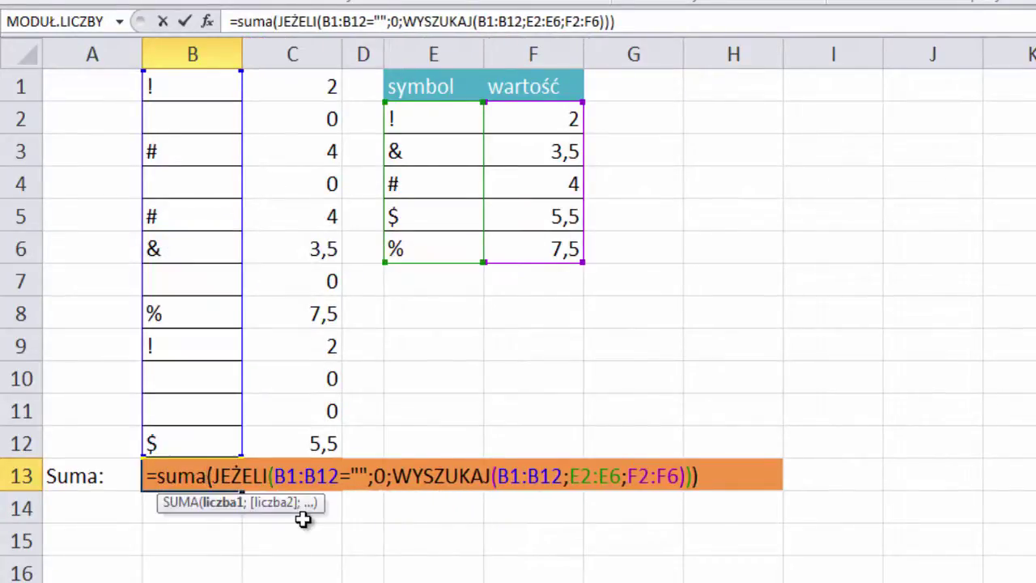
# - Commit B13's SUMA formula as an array formula, giving a total of 32,5
pyautogui.hotkey('ctrl', 'shift', 'Return')
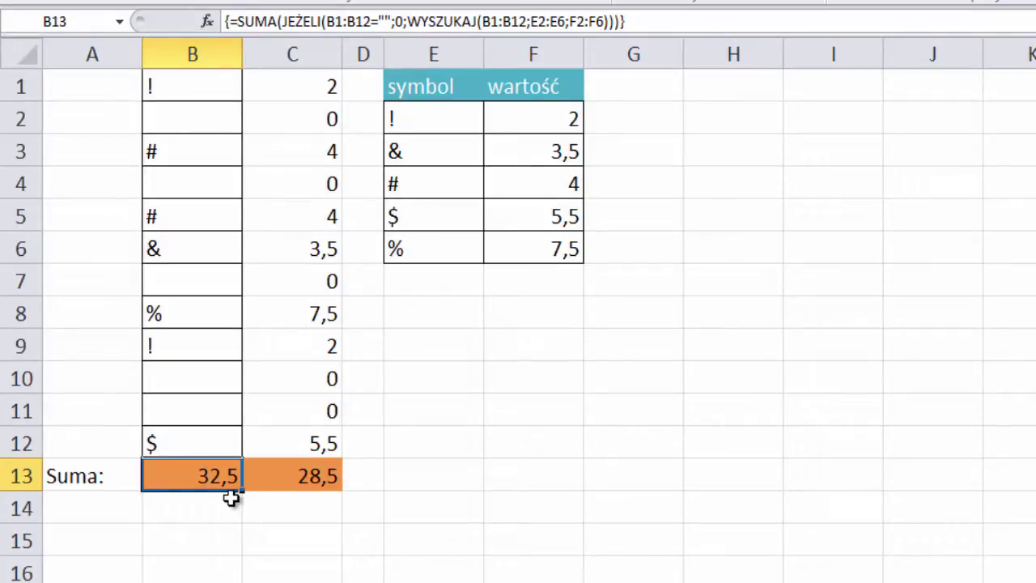
pyautogui.press('F2')
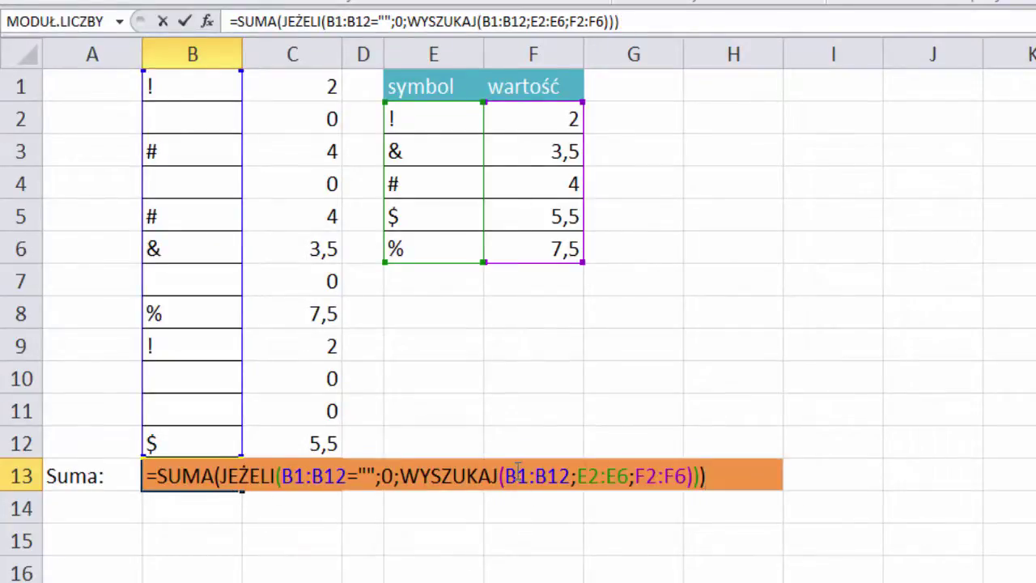
pyautogui.click(516, 475)
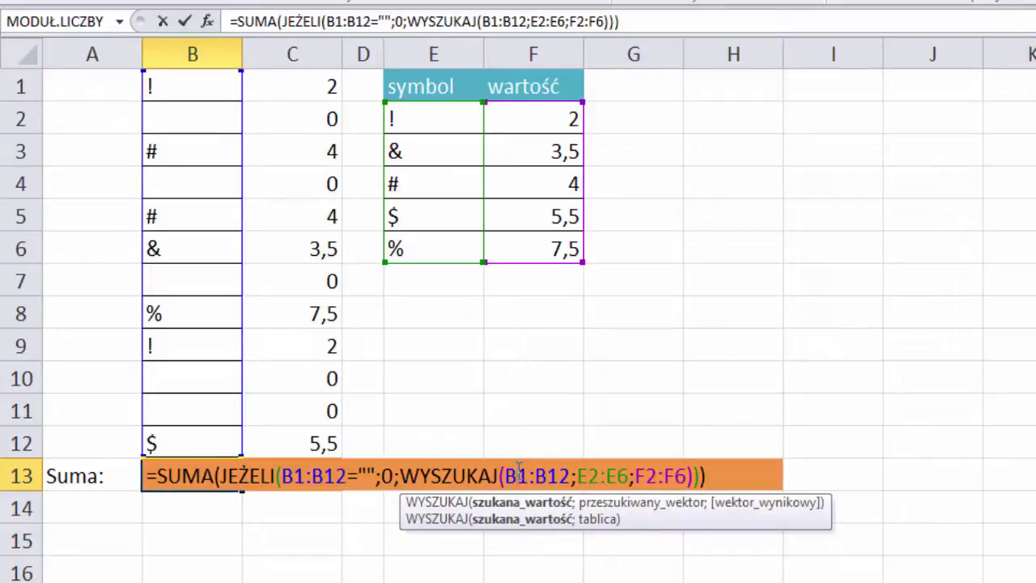
pyautogui.hotkey('ctrl', 'shift', 'Return')
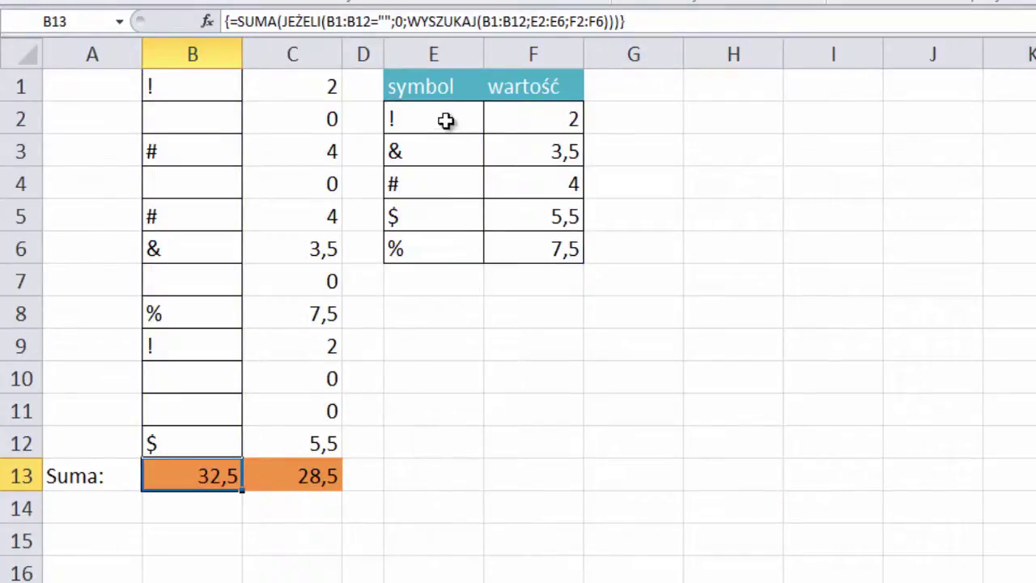
pyautogui.click(446, 119)
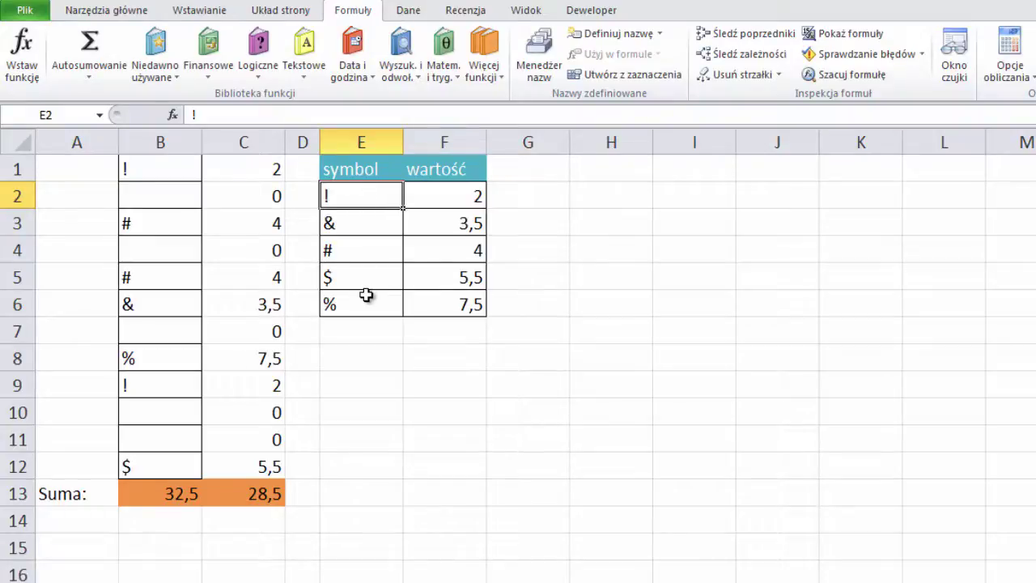
# - Sort the symbol table A to Z so B13 shows 28,5
pyautogui.click(408, 10)
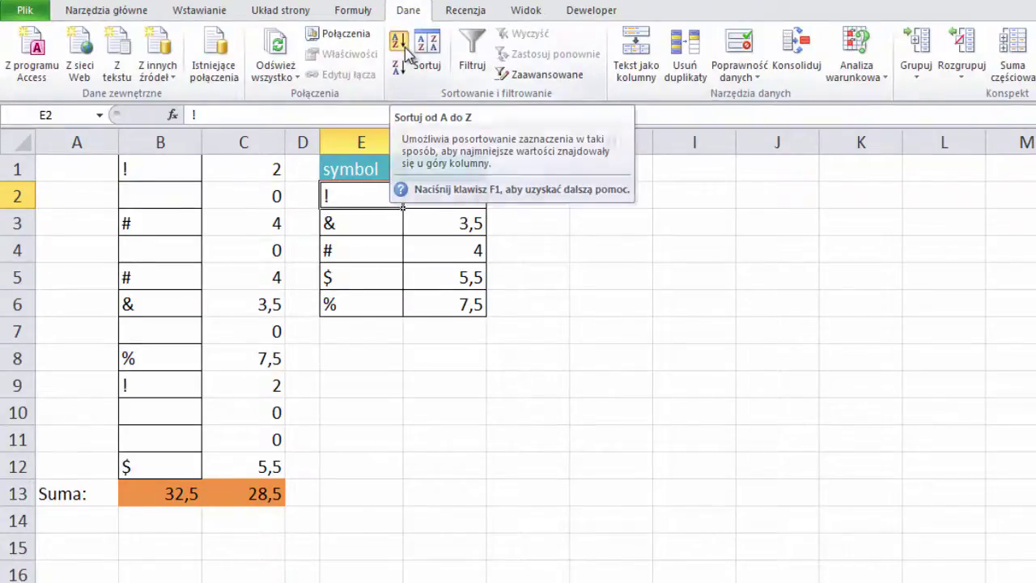
pyautogui.click(405, 47)
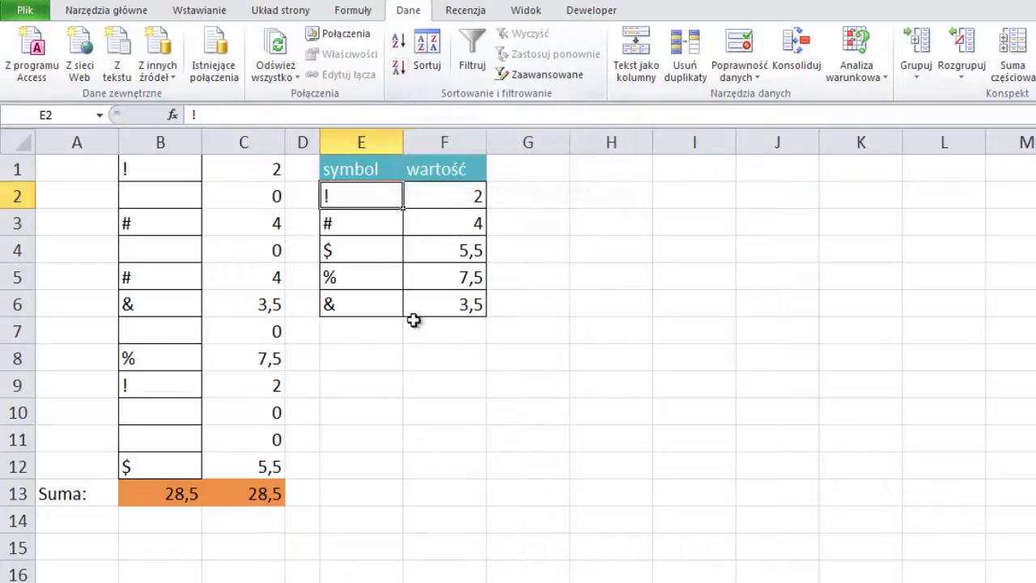
pyautogui.click(162, 501)
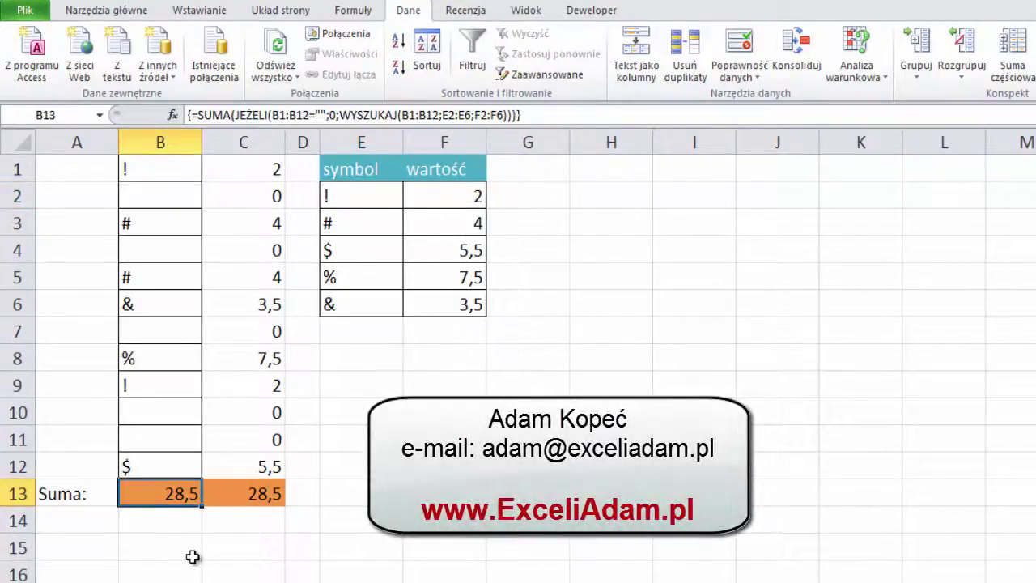